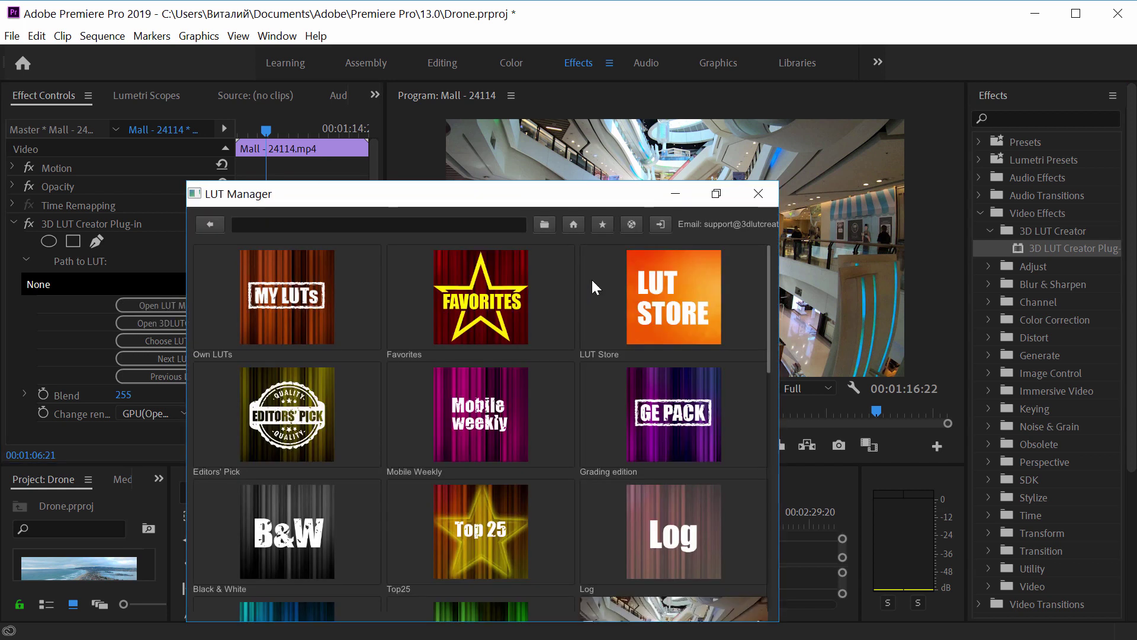
# - Apply the SpeedyGrade pack's SG3 Roof LUT to the mall clip and play it back
pyautogui.click(656, 298)
pyautogui.click(283, 519)
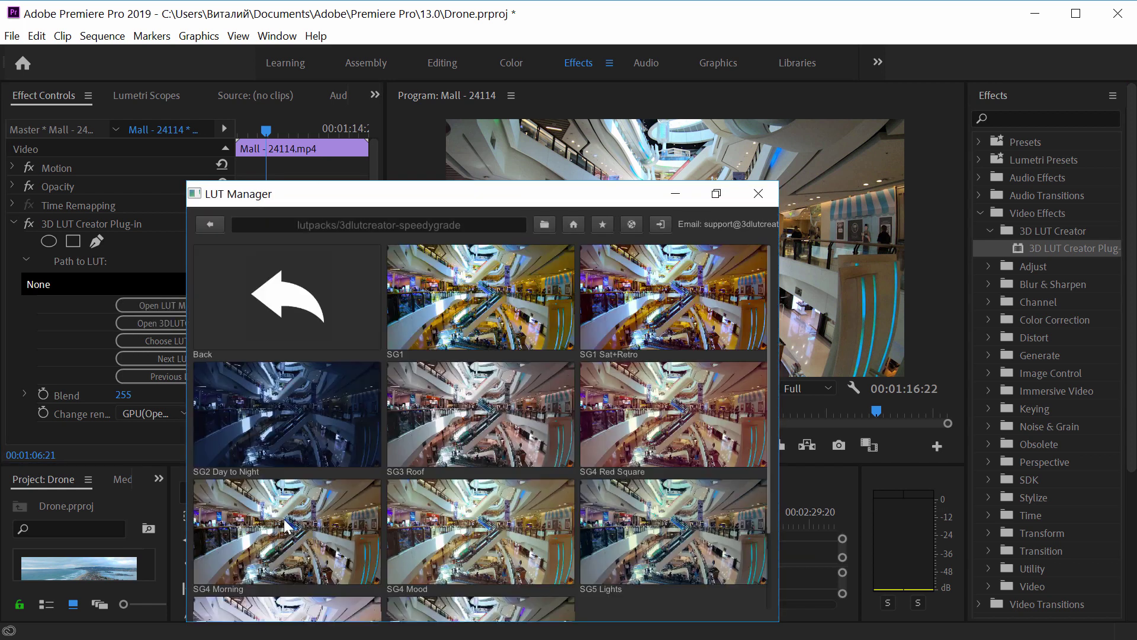
pyautogui.click(478, 433)
pyautogui.click(676, 444)
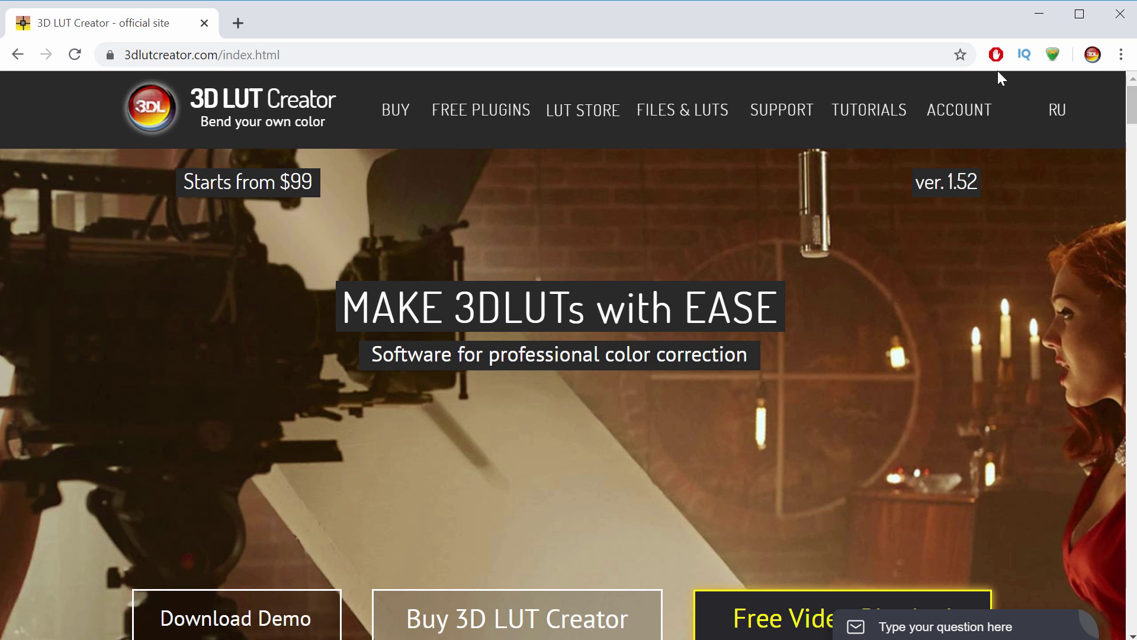
# - Download the Adobe Premiere plugin zip from the 3D LUT Creator Free Plugins page
pyautogui.click(488, 117)
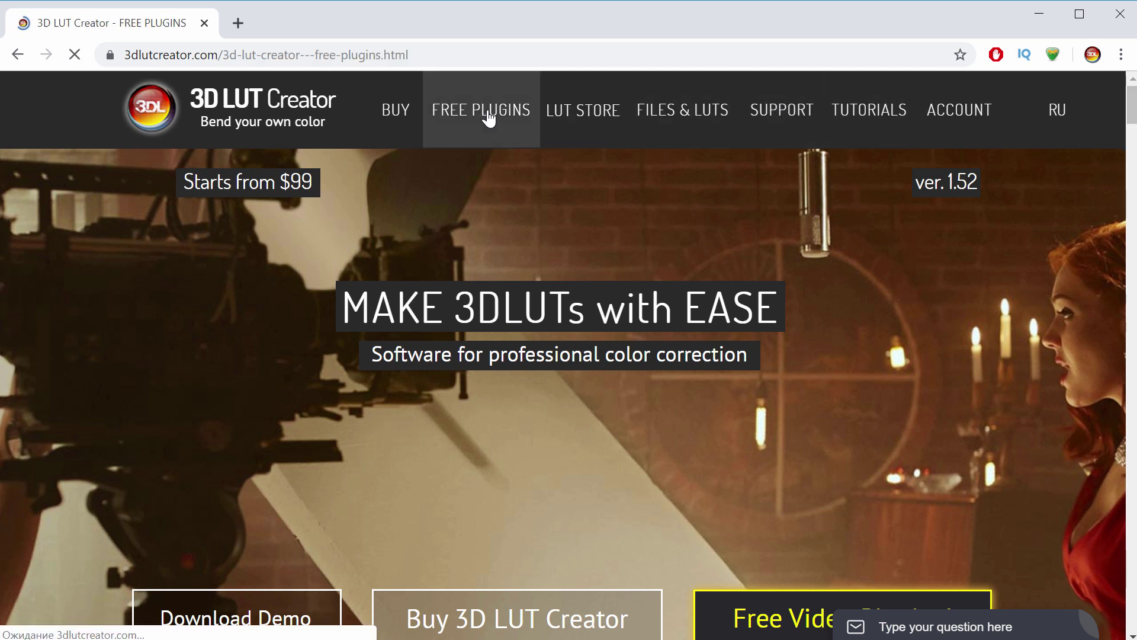
pyautogui.scroll(-18, 785, 299)
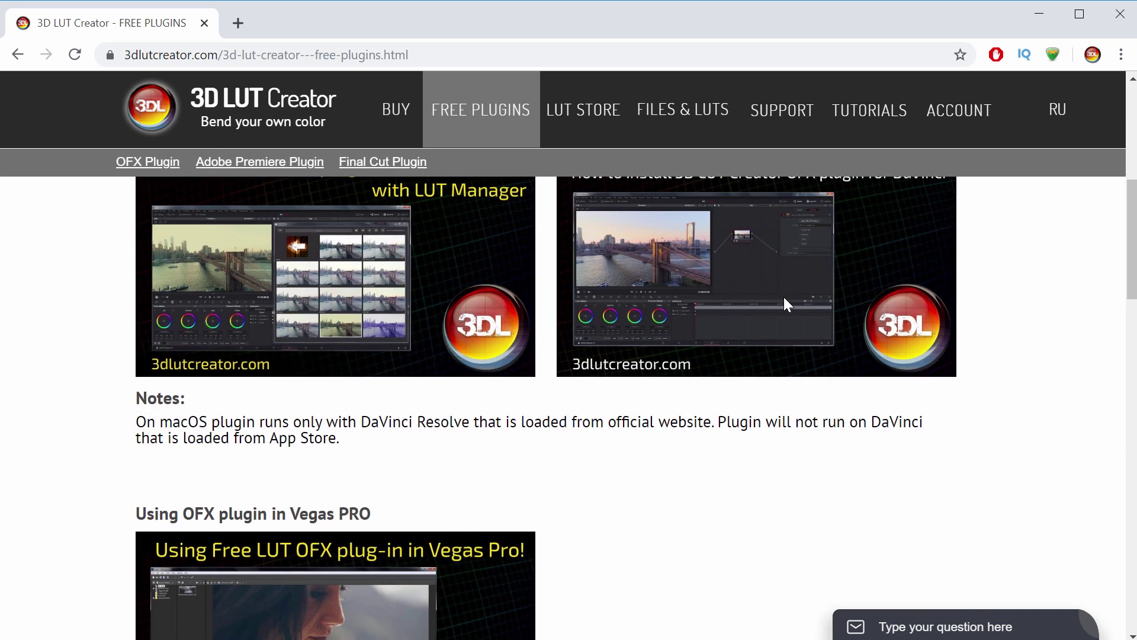
pyautogui.click(736, 347)
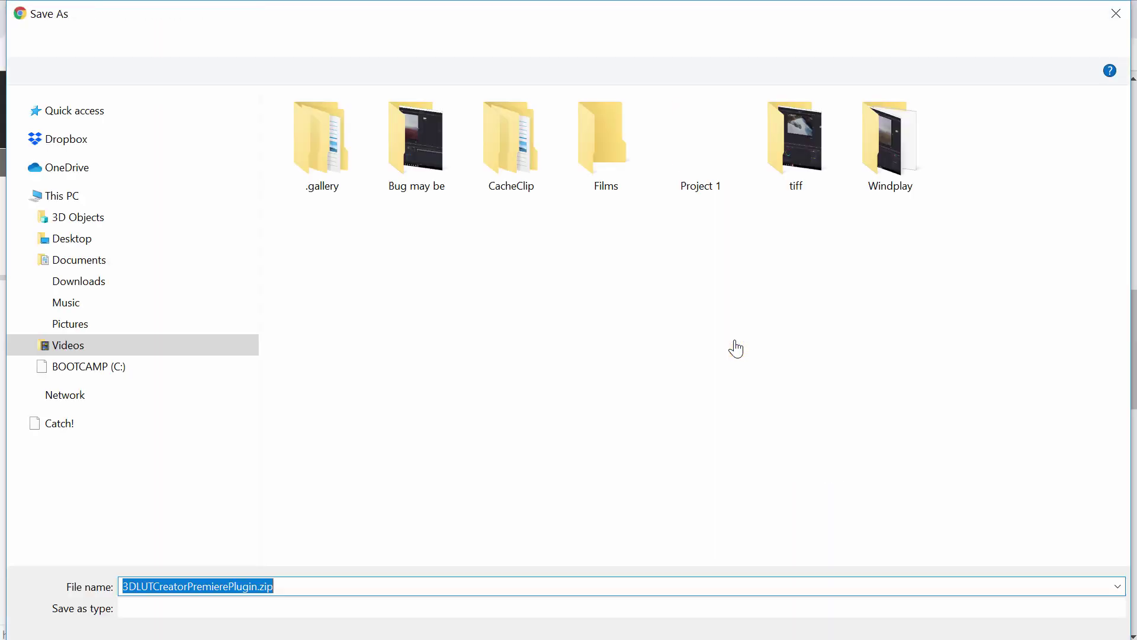
pyautogui.press('Return')
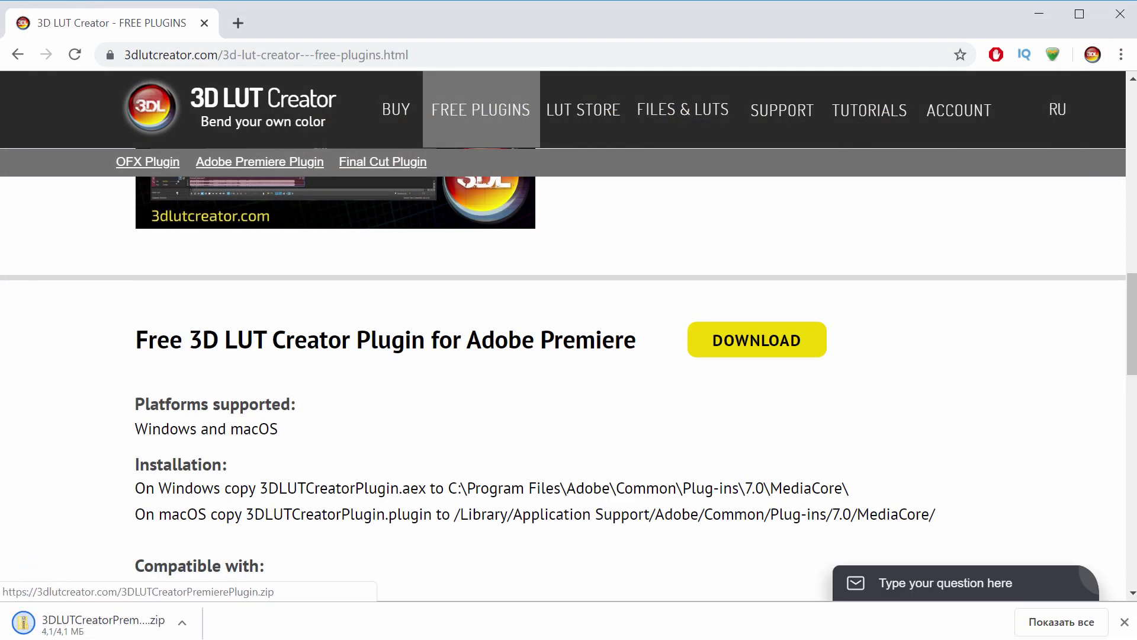
# - Open the downloaded plugin zip and its info.txt installation notes
pyautogui.click(147, 627)
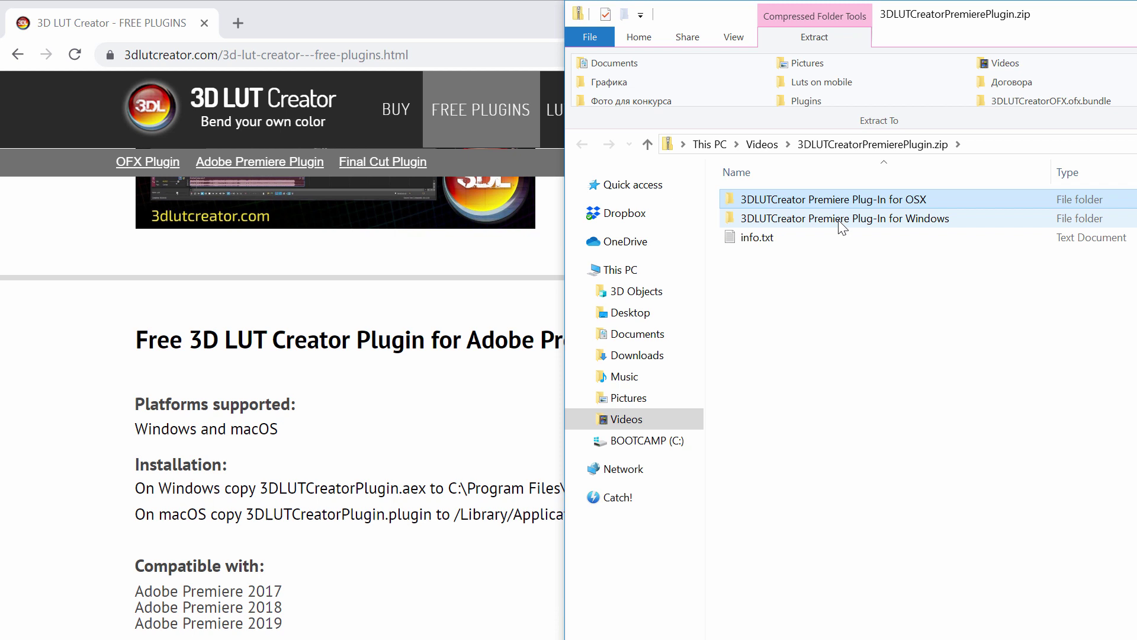
pyautogui.click(840, 219)
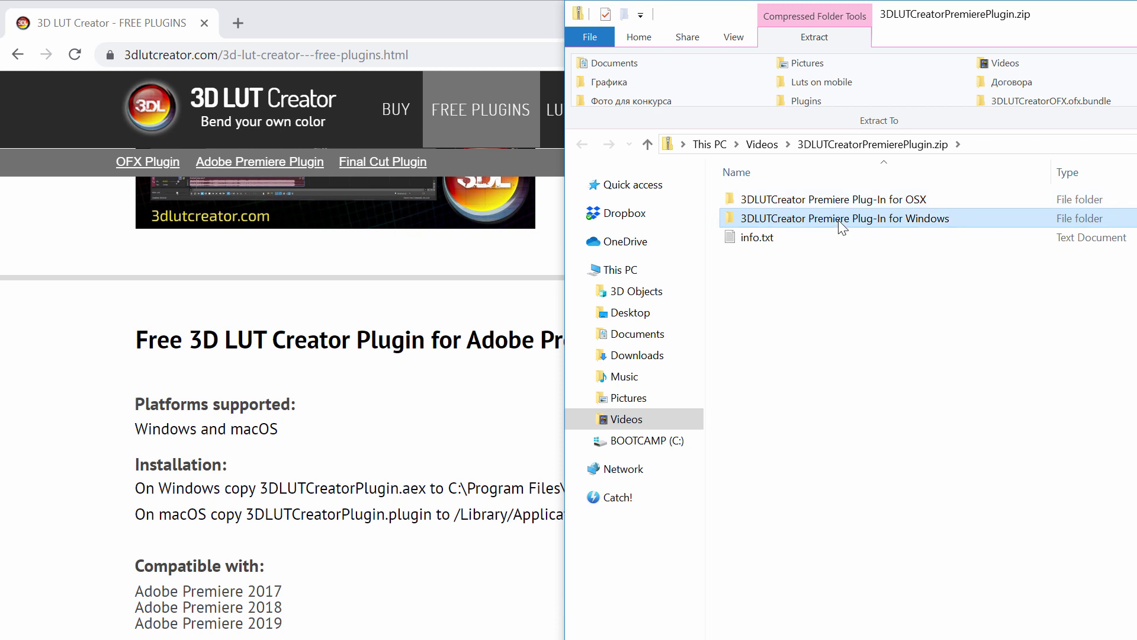
pyautogui.click(767, 243)
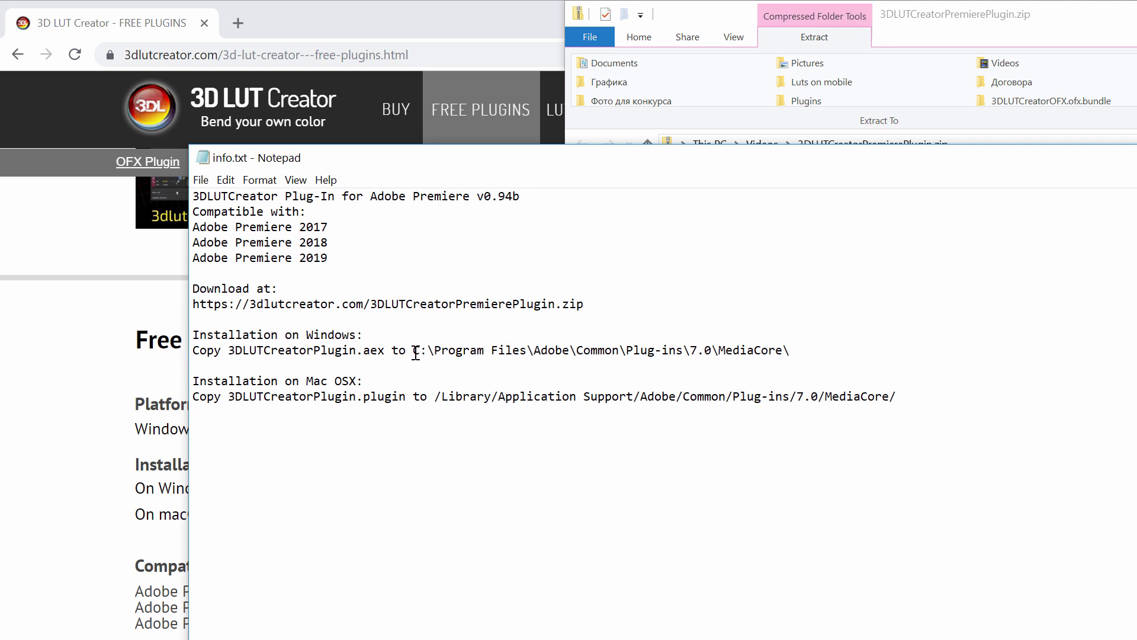
# - Copy the Windows install path from info.txt and close Notepad
pyautogui.moveTo(416, 353); pyautogui.dragTo(778, 358)
pyautogui.rightClick(746, 350)
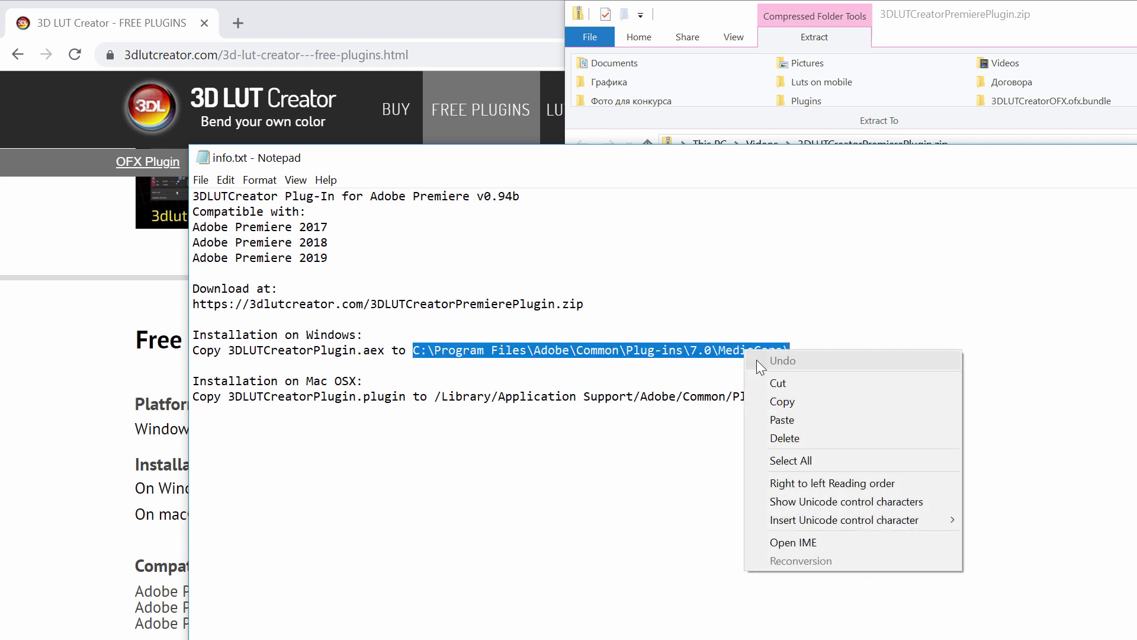
pyautogui.click(771, 401)
pyautogui.hotkey('alt', 'F4')
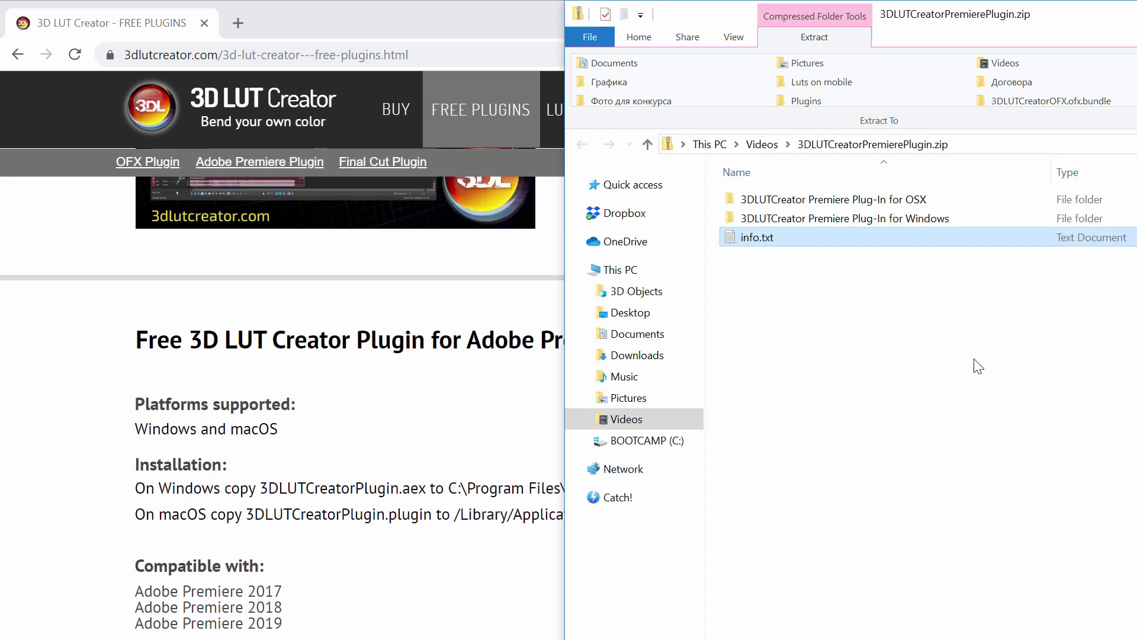
# - Open a new Explorer window at the pasted MediaCore plug-ins path
pyautogui.press('super+e')
pyautogui.click(497, 147)
pyautogui.hotkey('ctrl', 'v')
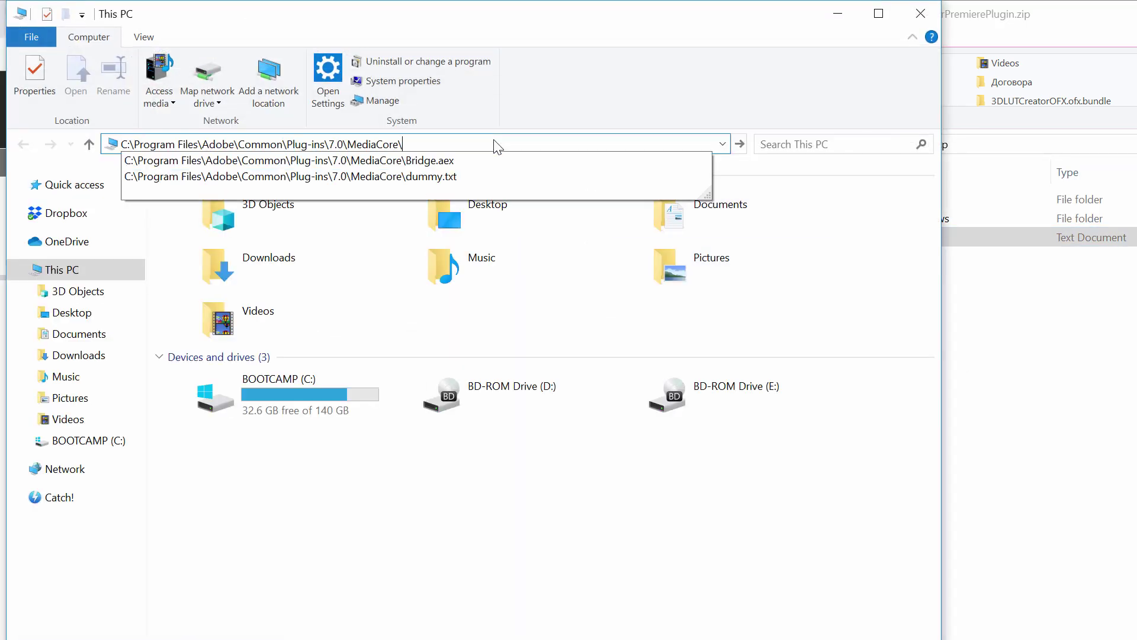
pyautogui.press('Return')
# - Copy 3DLUTCreatorPlugin.aex from the Windows folder into MediaCore with admin permission, then close the window
pyautogui.click(1068, 294)
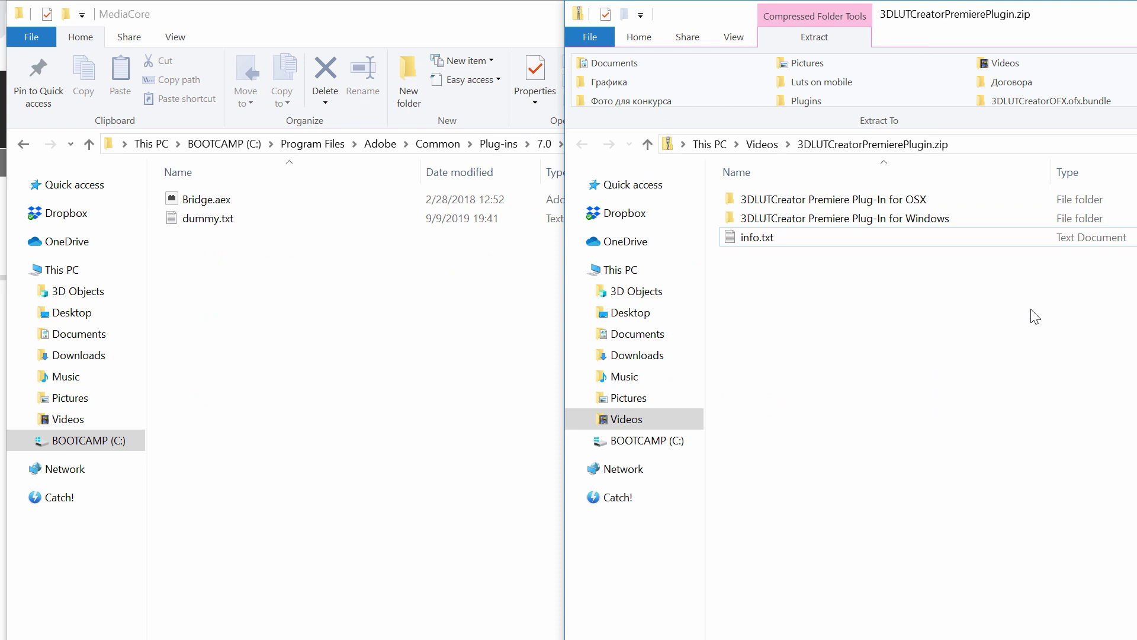
pyautogui.doubleClick(829, 217)
pyautogui.moveTo(770, 204); pyautogui.dragTo(324, 338)
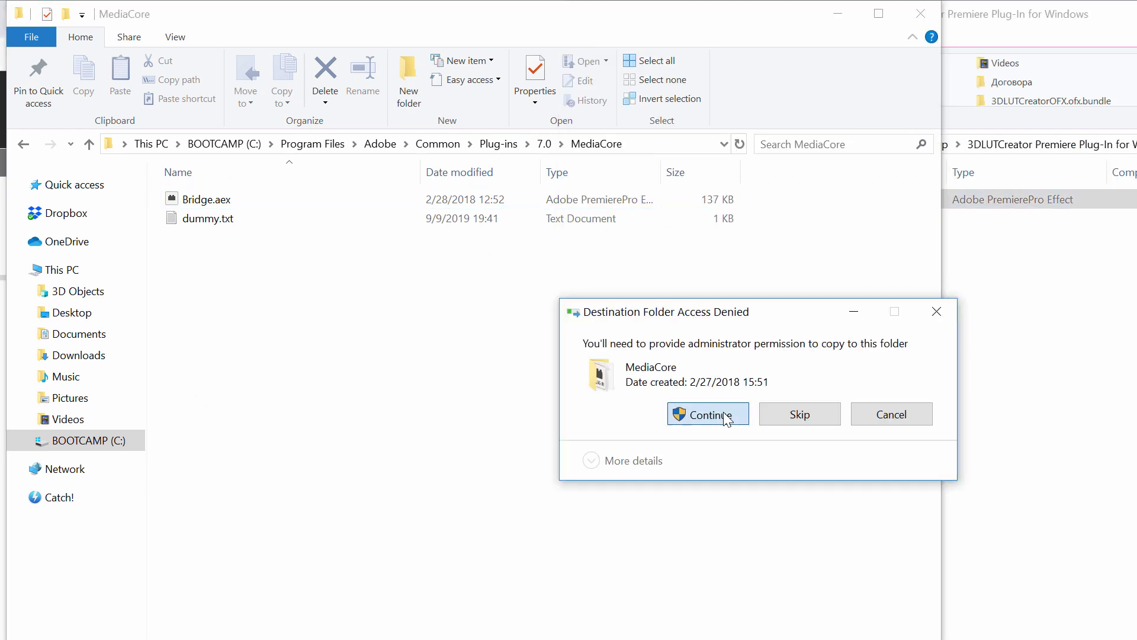
pyautogui.click(721, 414)
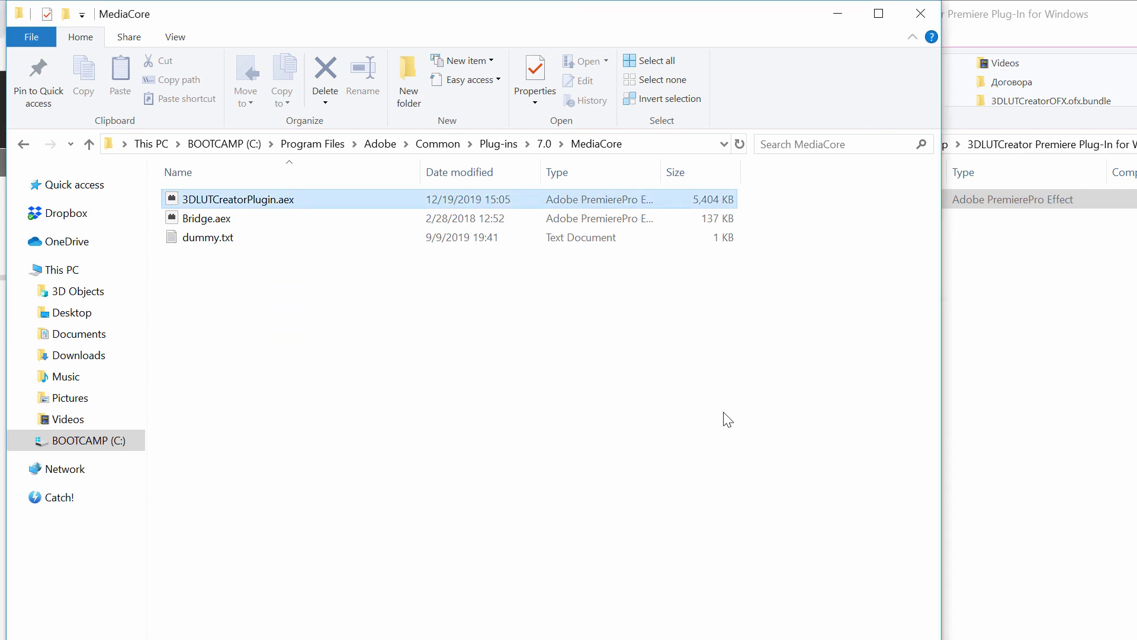
pyautogui.click(921, 13)
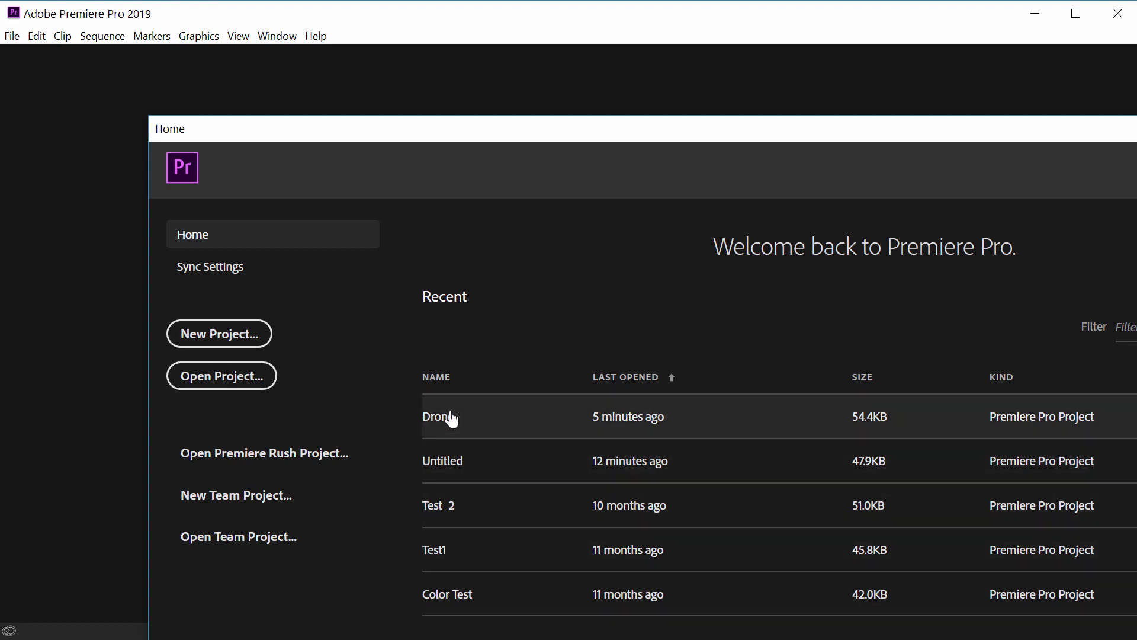
# - Open the Drone project and drag the 3D LUT Creator Plug-in effect onto Coastline - 3581.mp4
pyautogui.click(452, 422)
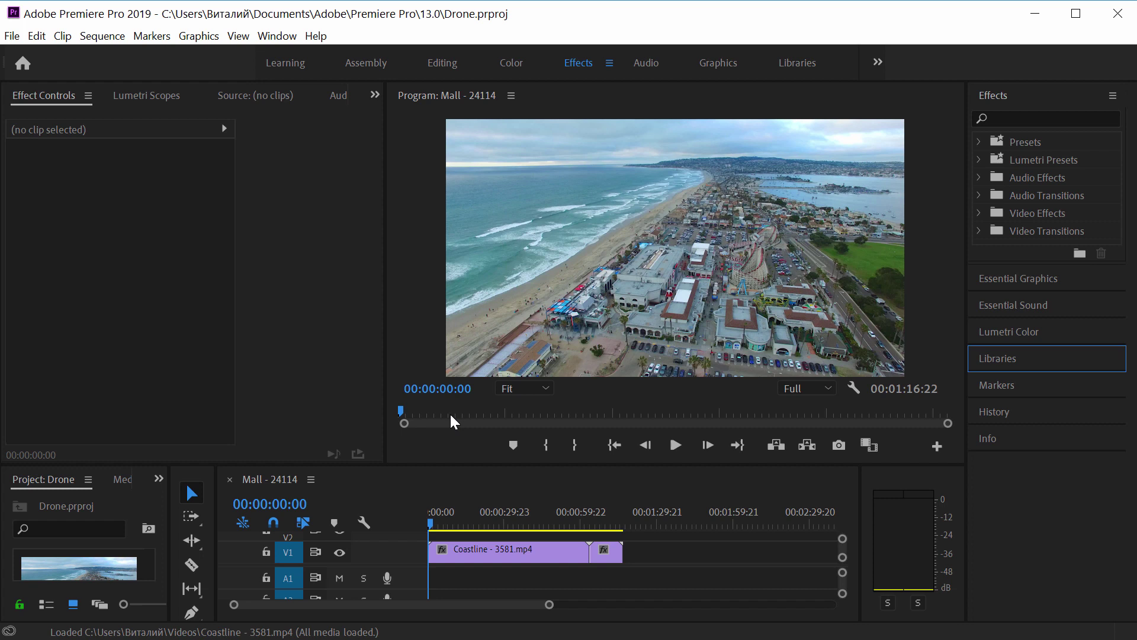
pyautogui.click(979, 214)
pyautogui.click(989, 232)
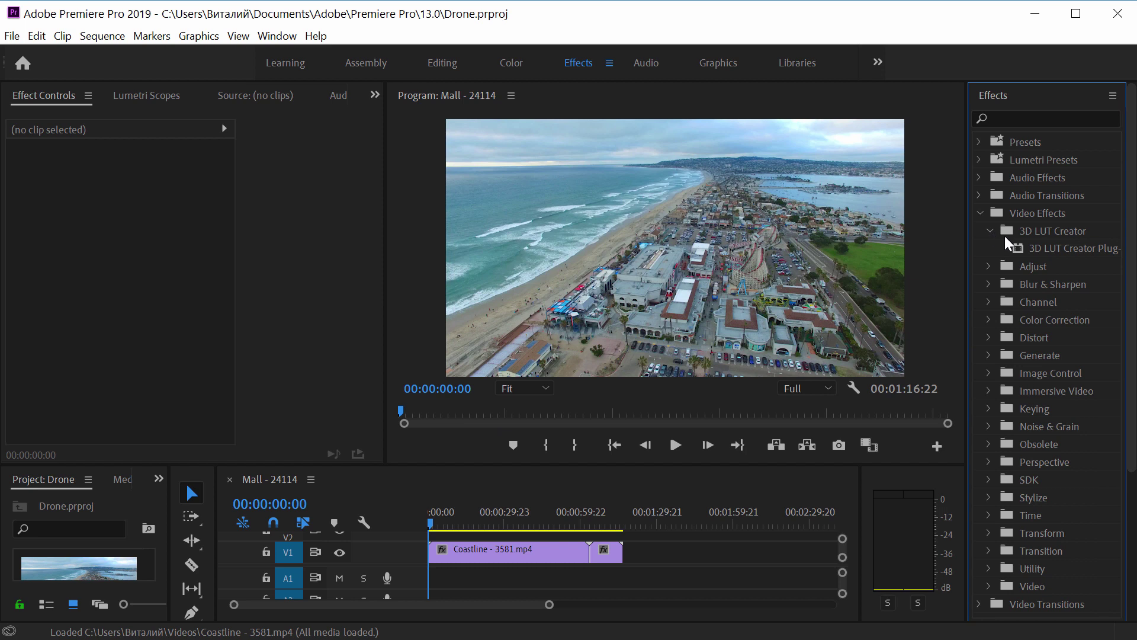
pyautogui.click(1045, 251)
pyautogui.moveTo(664, 396); pyautogui.dragTo(483, 553)
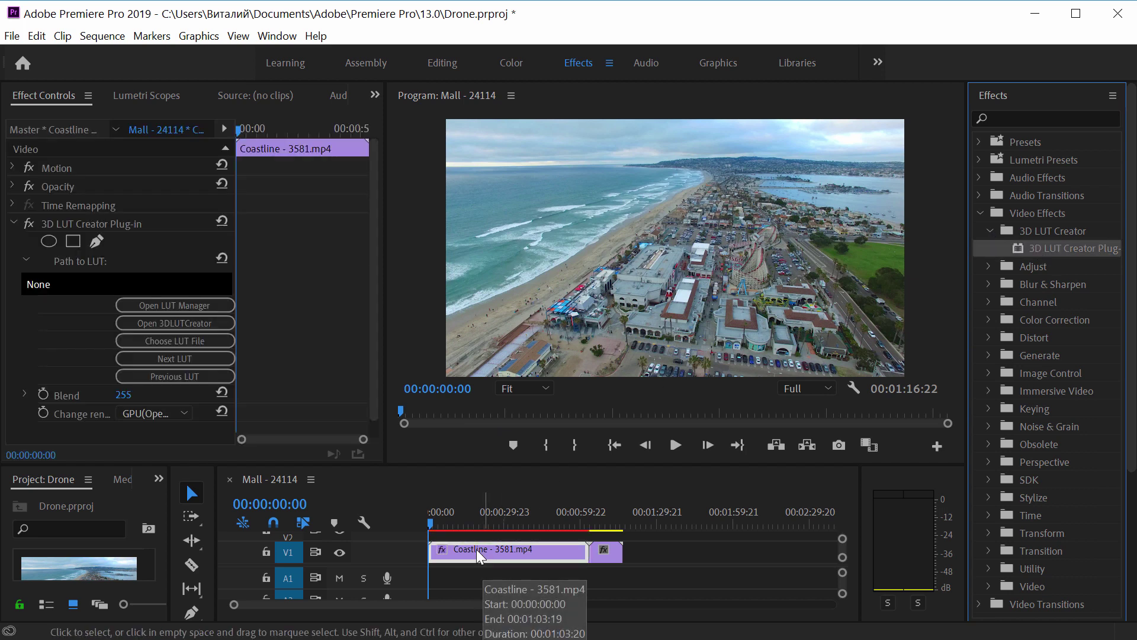
# - Open LUT Manager and sign in with the account e-mail and password
pyautogui.click(162, 306)
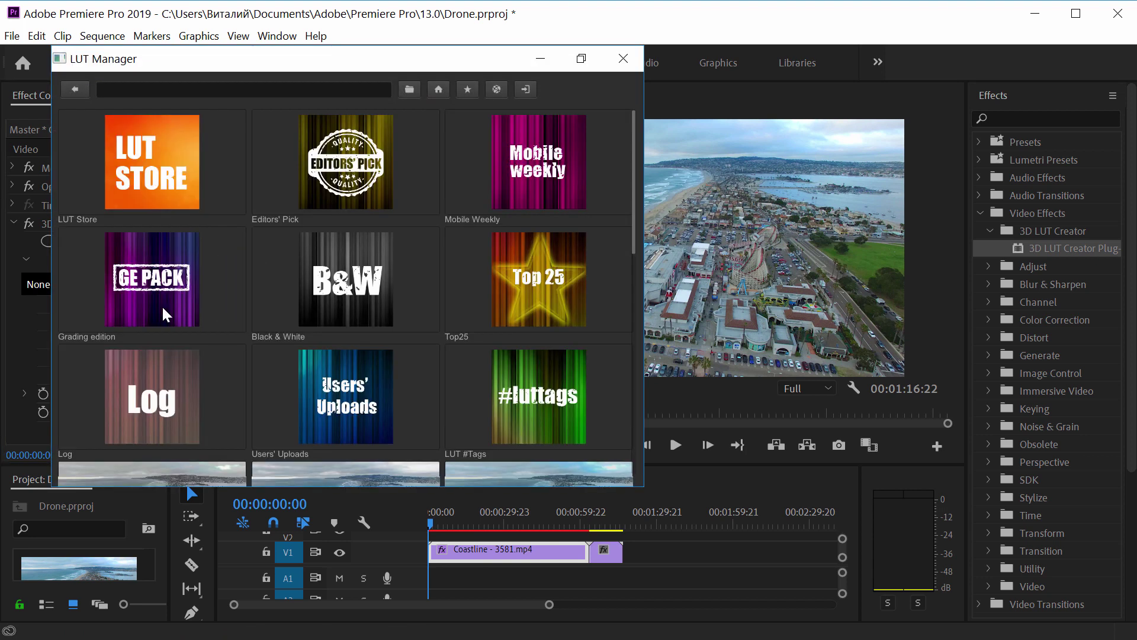
pyautogui.click(527, 89)
pyautogui.click(345, 151)
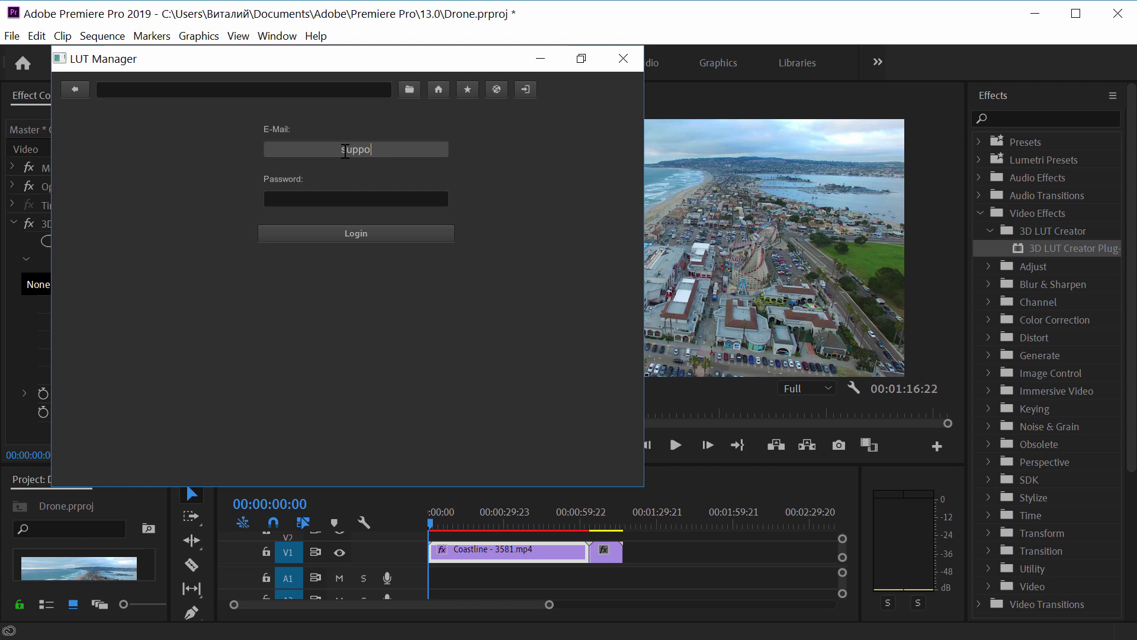
pyautogui.click(354, 197)
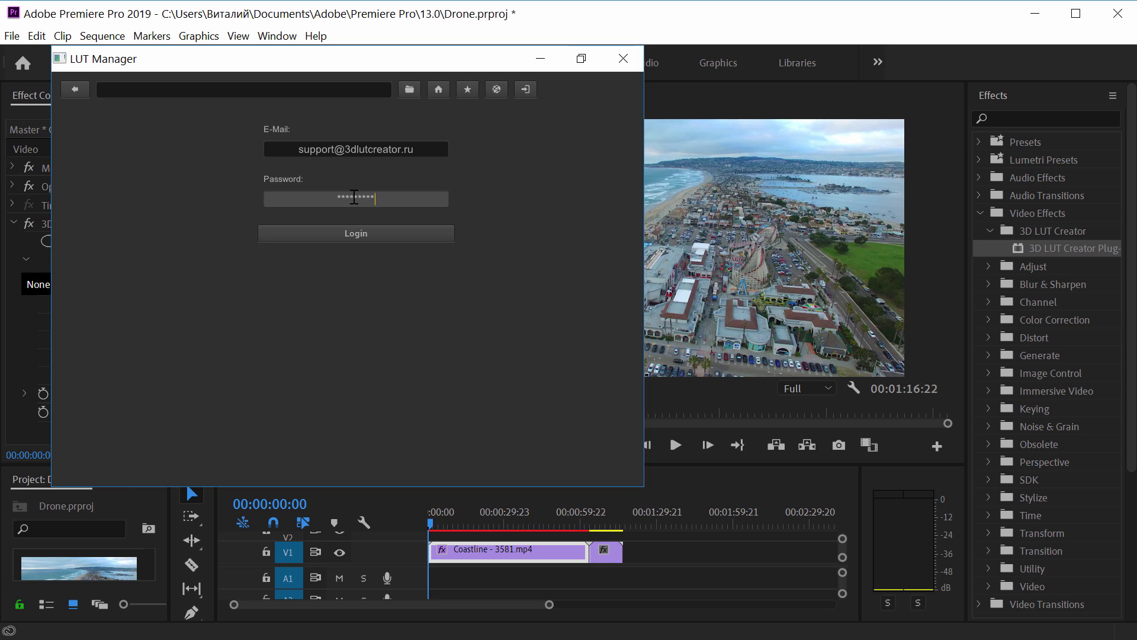
pyautogui.click(361, 232)
# - Open the Grading edition pack and browse its looks
pyautogui.click(497, 90)
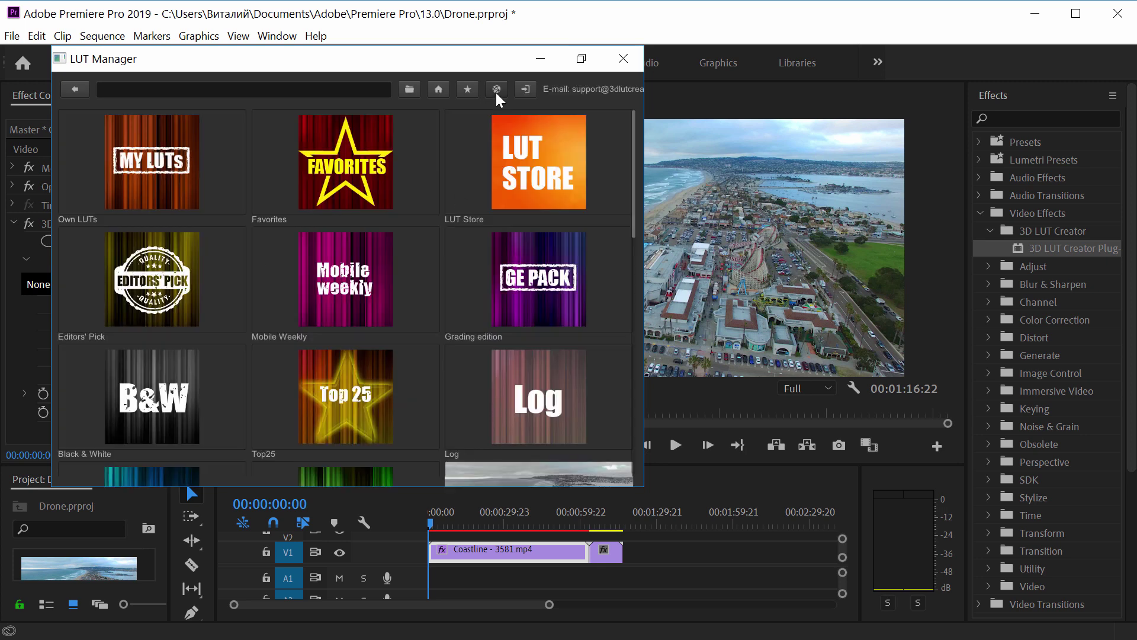
pyautogui.click(542, 288)
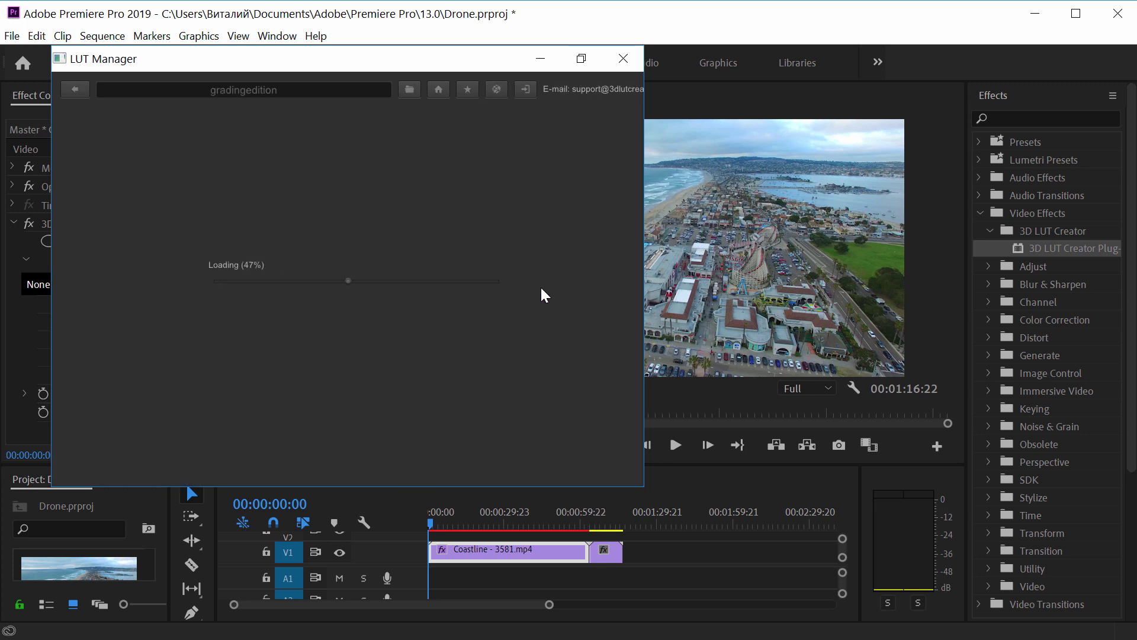
pyautogui.scroll(-5, 542, 287)
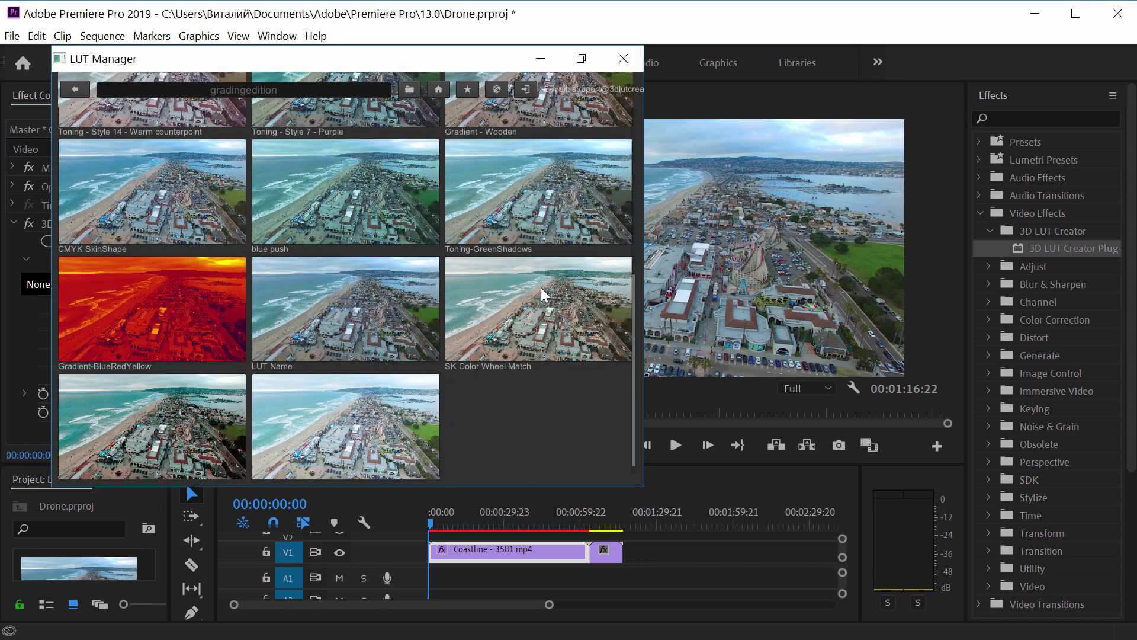
# - Apply SK SLOG 2 to the Coastline clip and play it, stopping at 00:00:07:10
pyautogui.doubleClick(147, 388)
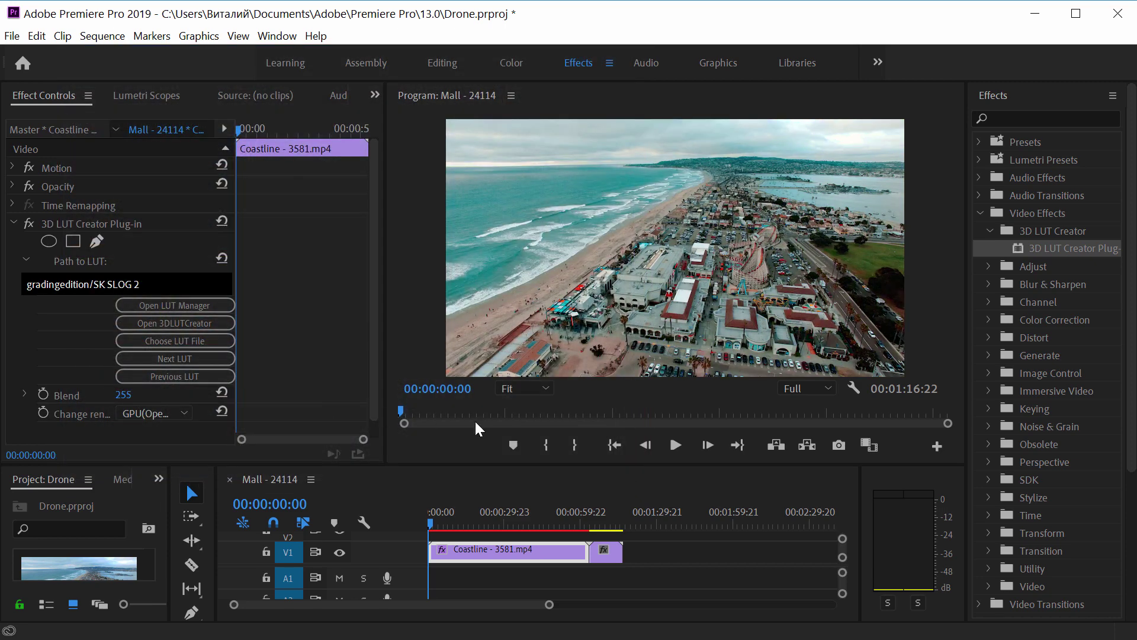
pyautogui.click(675, 445)
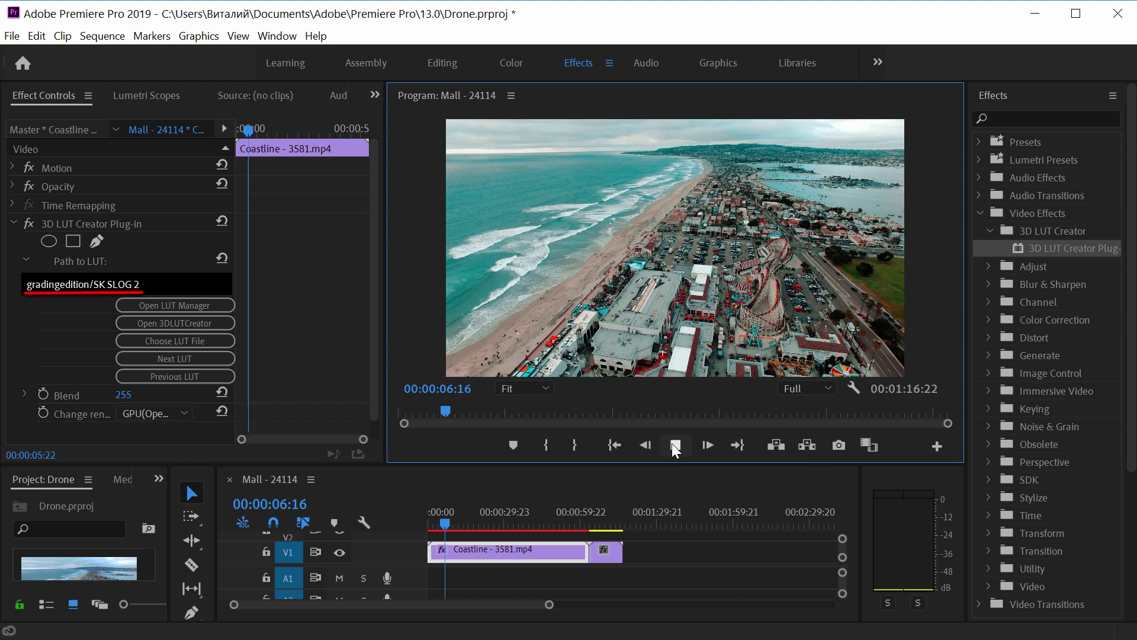
pyautogui.click(675, 447)
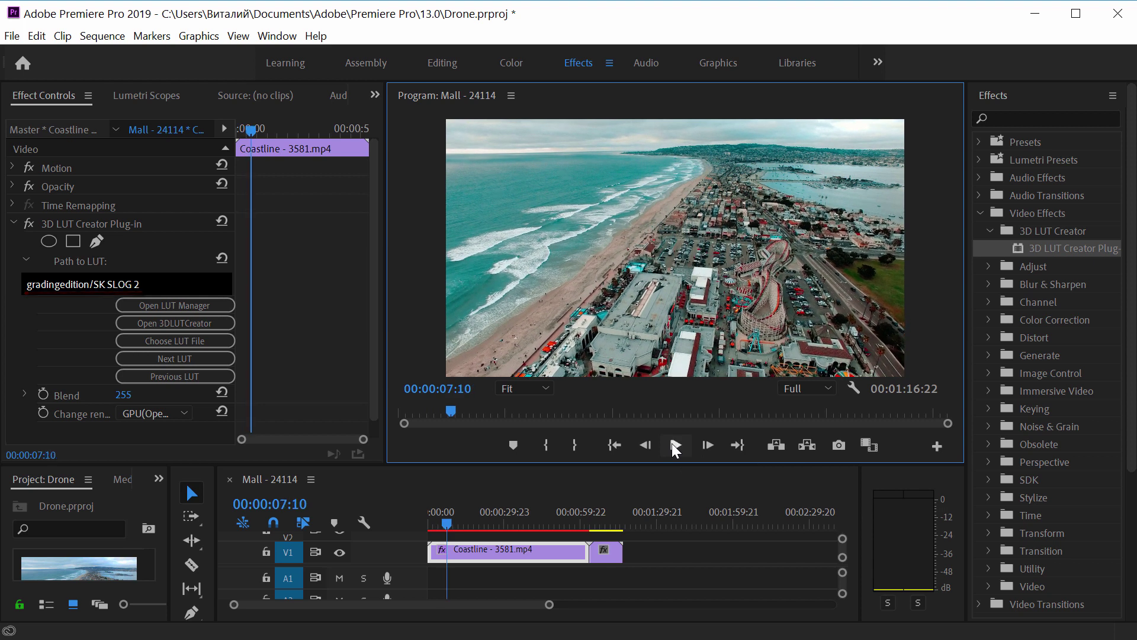
# - Apply the Grading edition's SK Color Wheel Match LUT to Coastline and play it back
pyautogui.click(203, 302)
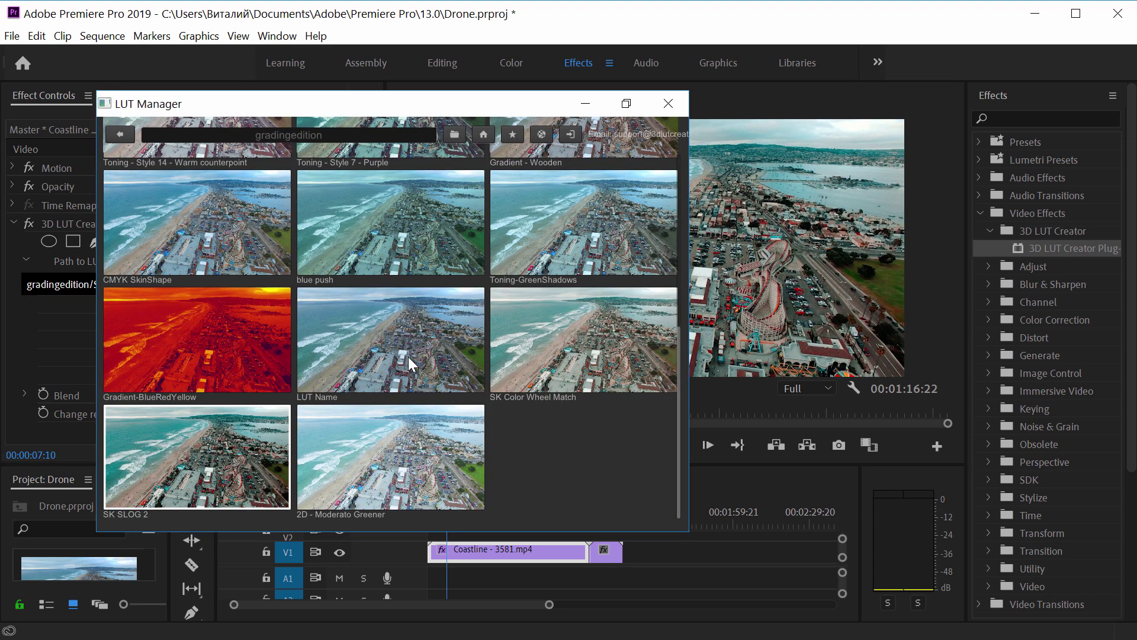
pyautogui.scroll(-1, 415, 358)
pyautogui.doubleClick(613, 437)
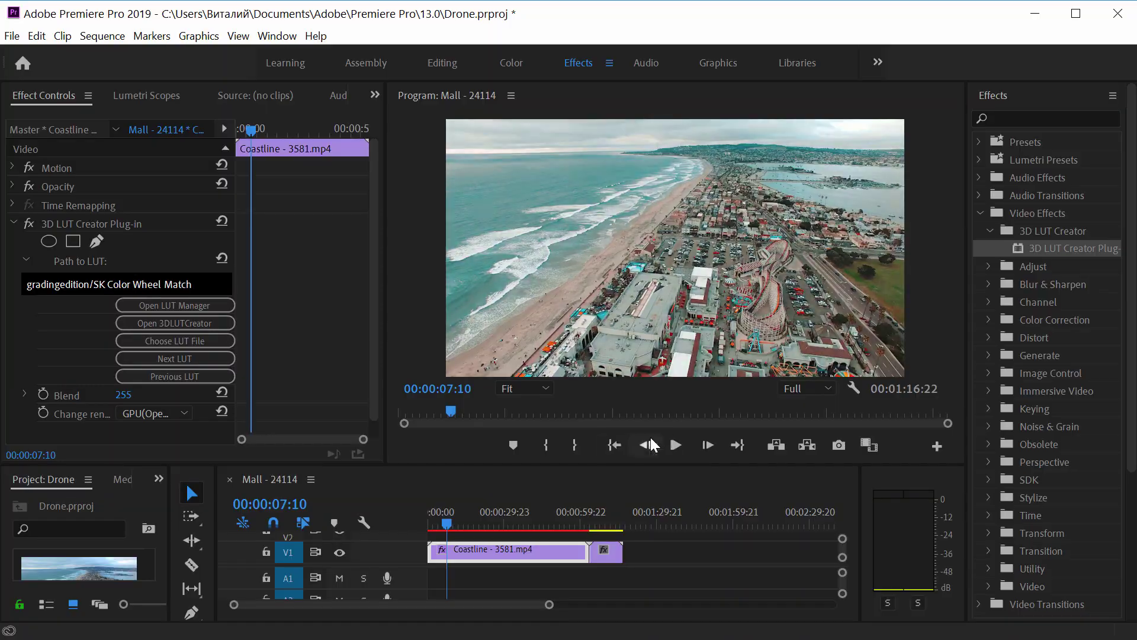
pyautogui.click(675, 449)
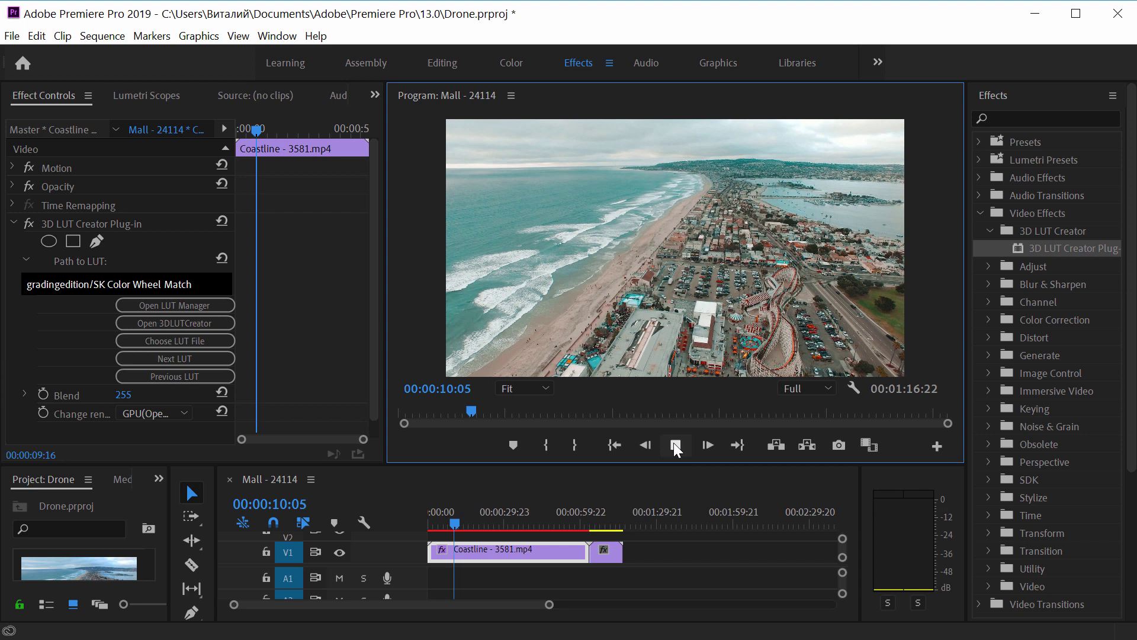
# - Apply the Speedy Grade Pack's SG2 Day to Night LUT to the Coastline clip
pyautogui.click(174, 304)
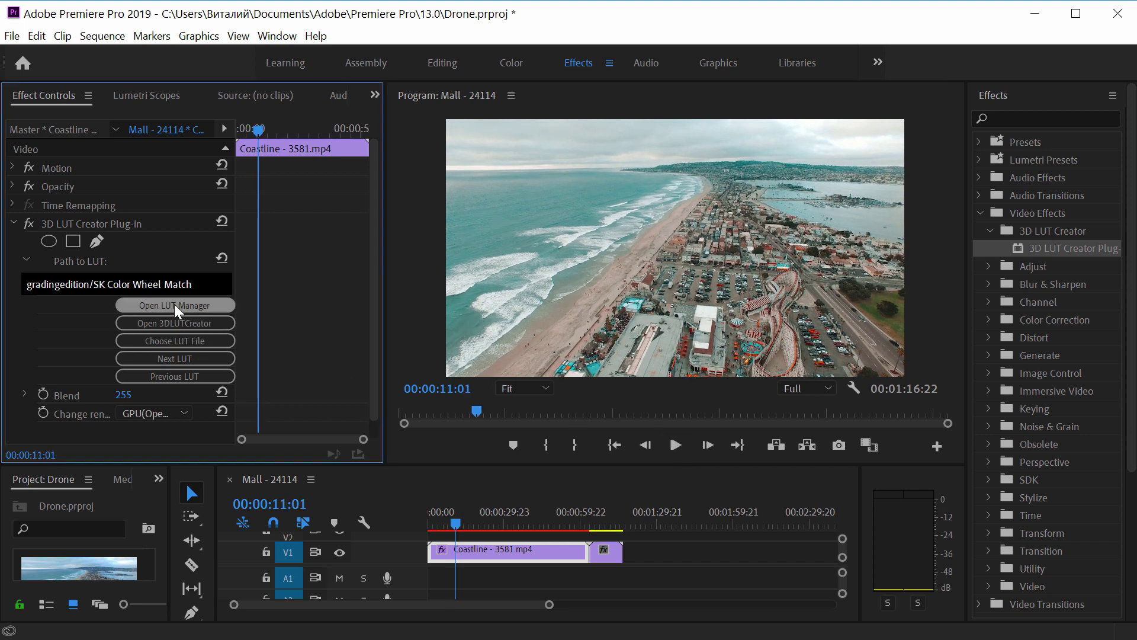
pyautogui.click(586, 178)
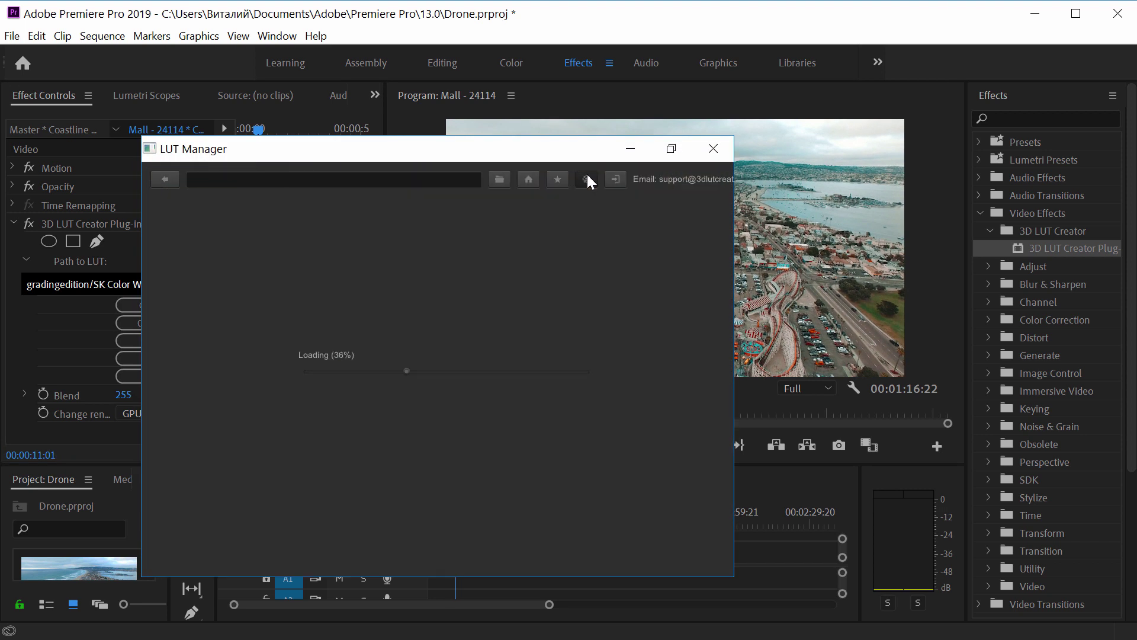
pyautogui.click(632, 247)
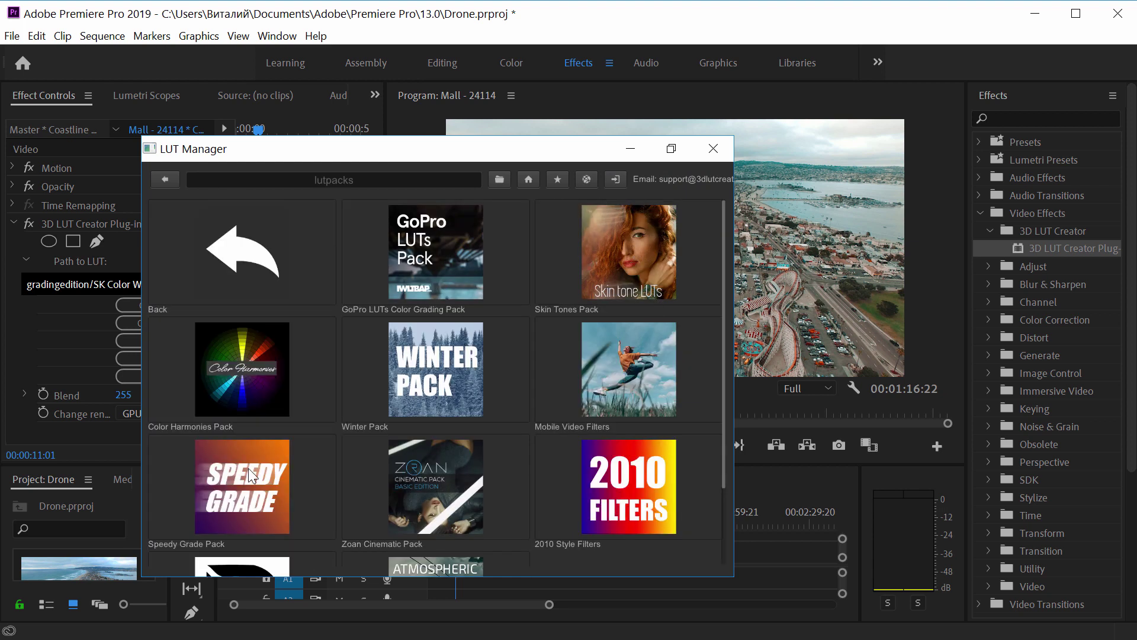
pyautogui.click(248, 468)
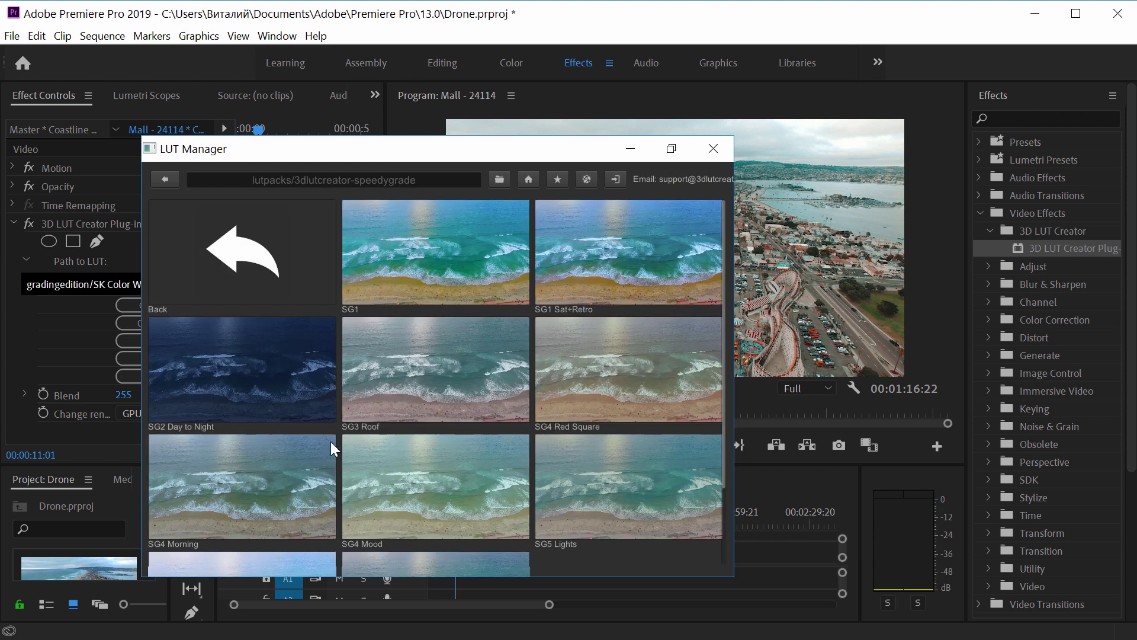
pyautogui.scroll(-1, 300, 379)
pyautogui.click(273, 340)
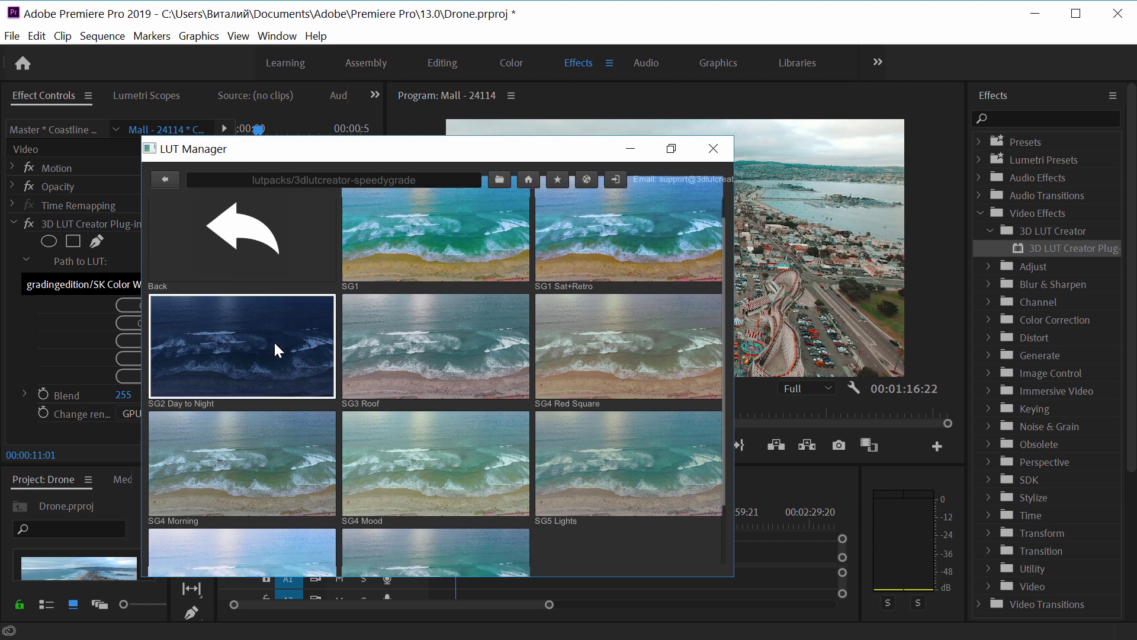
pyautogui.doubleClick(272, 340)
# - Play through the night-graded clip from the start and stop around 00:01:05:06
pyautogui.moveTo(473, 410); pyautogui.dragTo(393, 411)
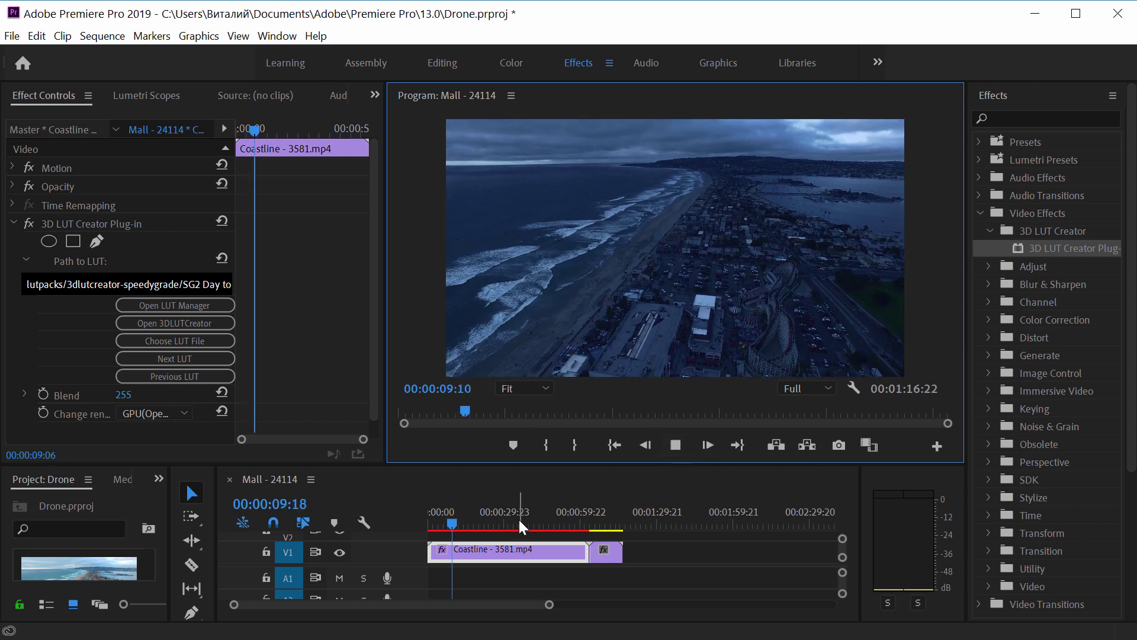
pyautogui.click(532, 527)
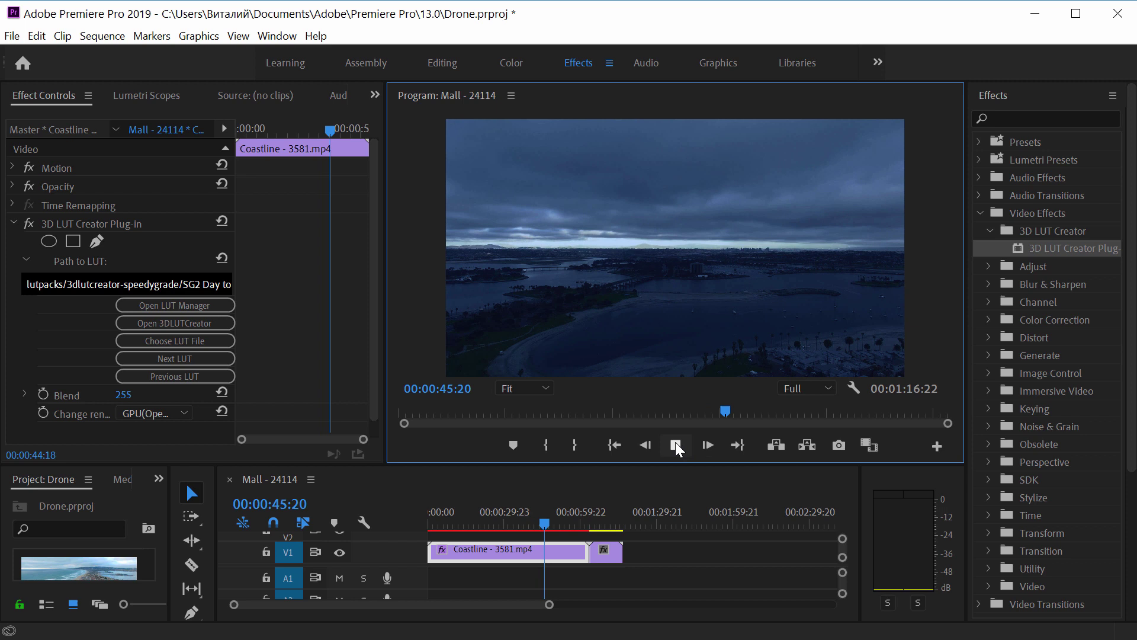
pyautogui.click(676, 446)
pyautogui.moveTo(602, 525); pyautogui.dragTo(595, 524)
# - Stop playback at 00:01:06:21 and add the 3D LUT Creator Plug-in to the Mall clip
pyautogui.click(675, 445)
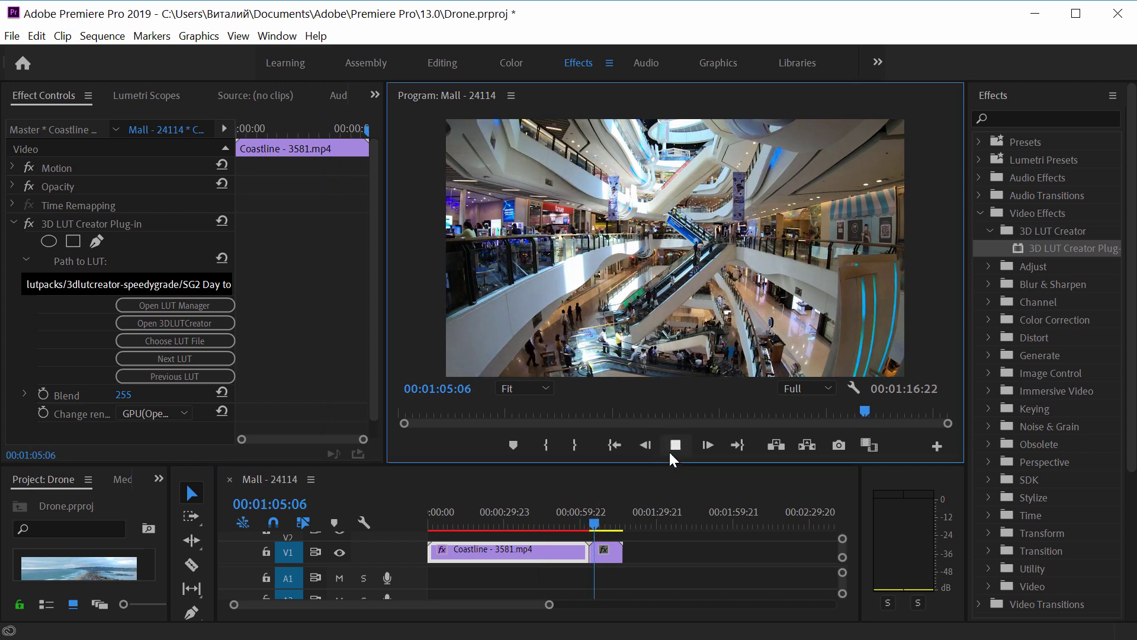
pyautogui.click(675, 454)
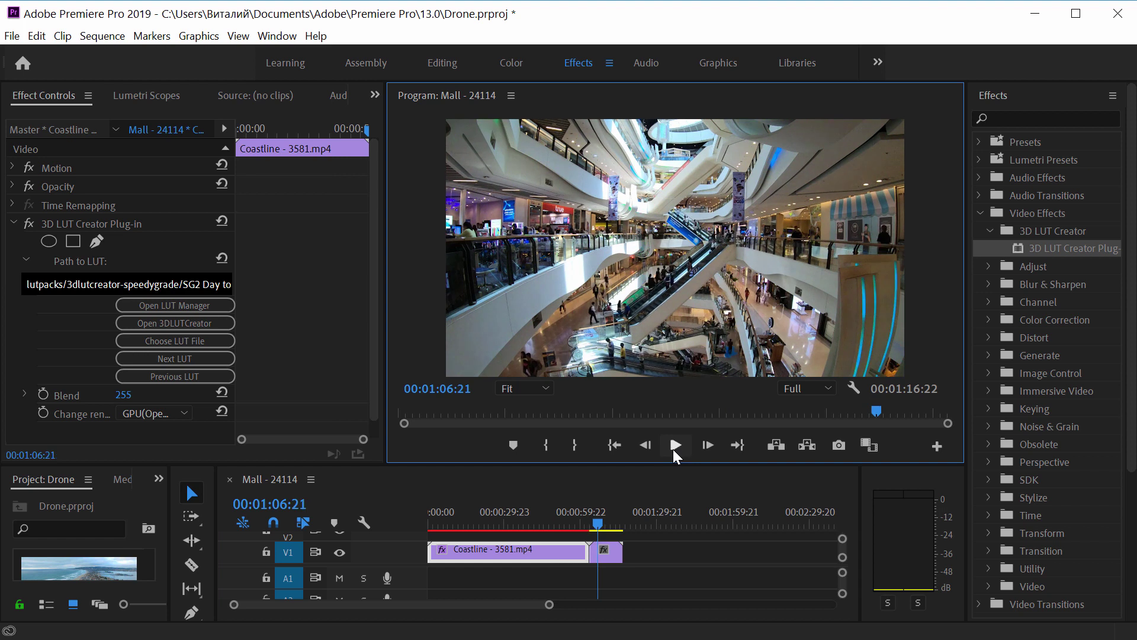
pyautogui.click(609, 551)
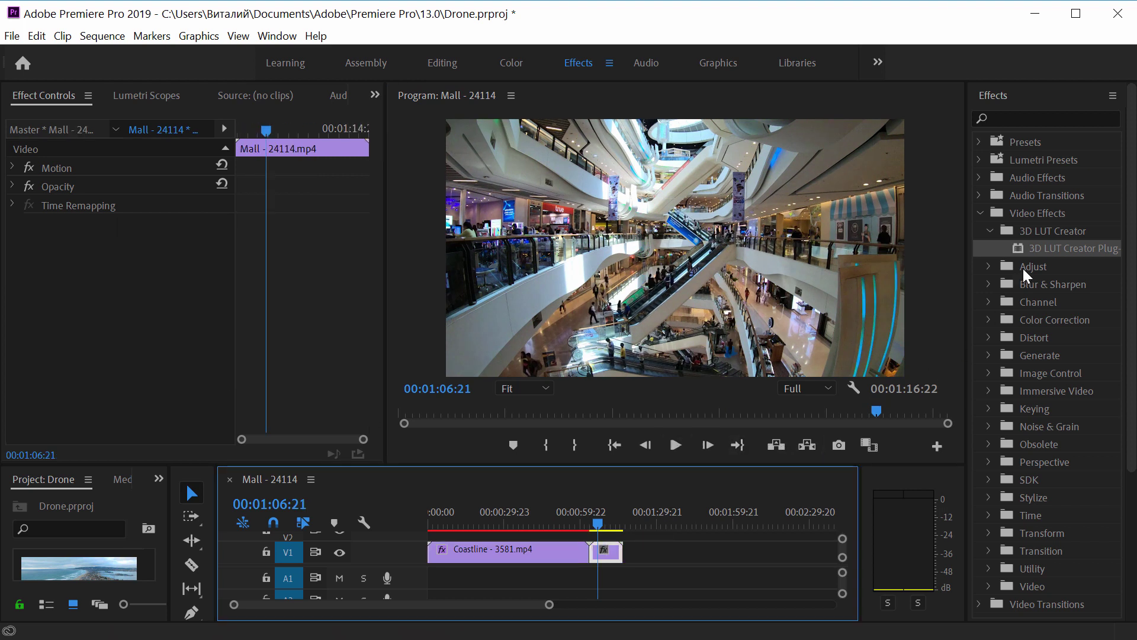
pyautogui.moveTo(1031, 249); pyautogui.dragTo(610, 551)
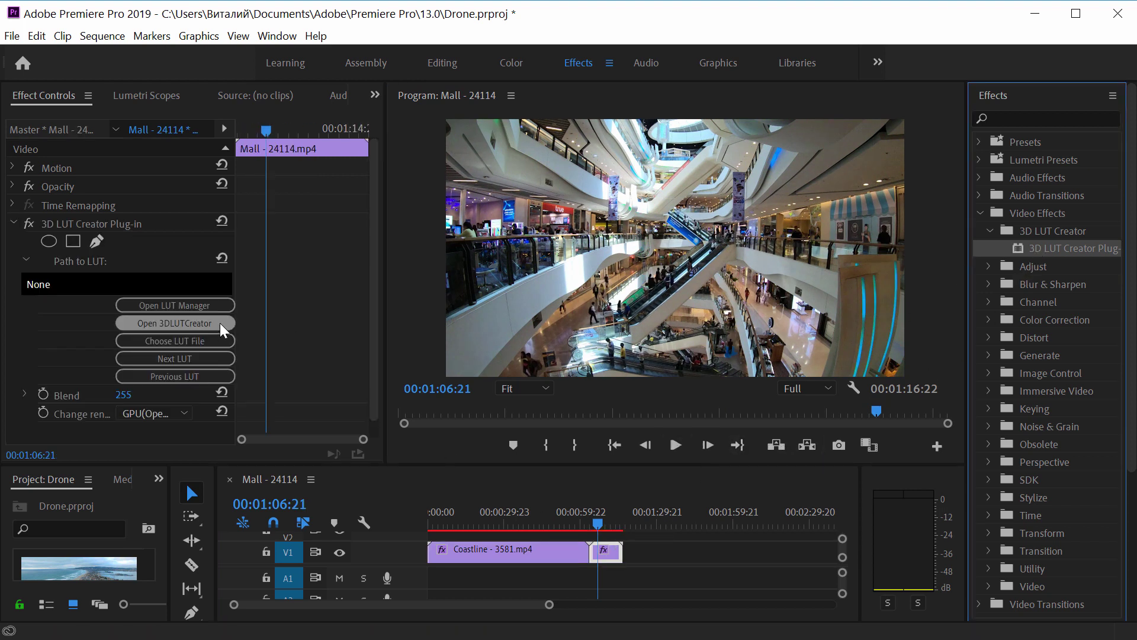
# - Grade the Mall clip with the Speedy Grade Pack's SG3 Roof LUT in LUT Manager
pyautogui.click(188, 307)
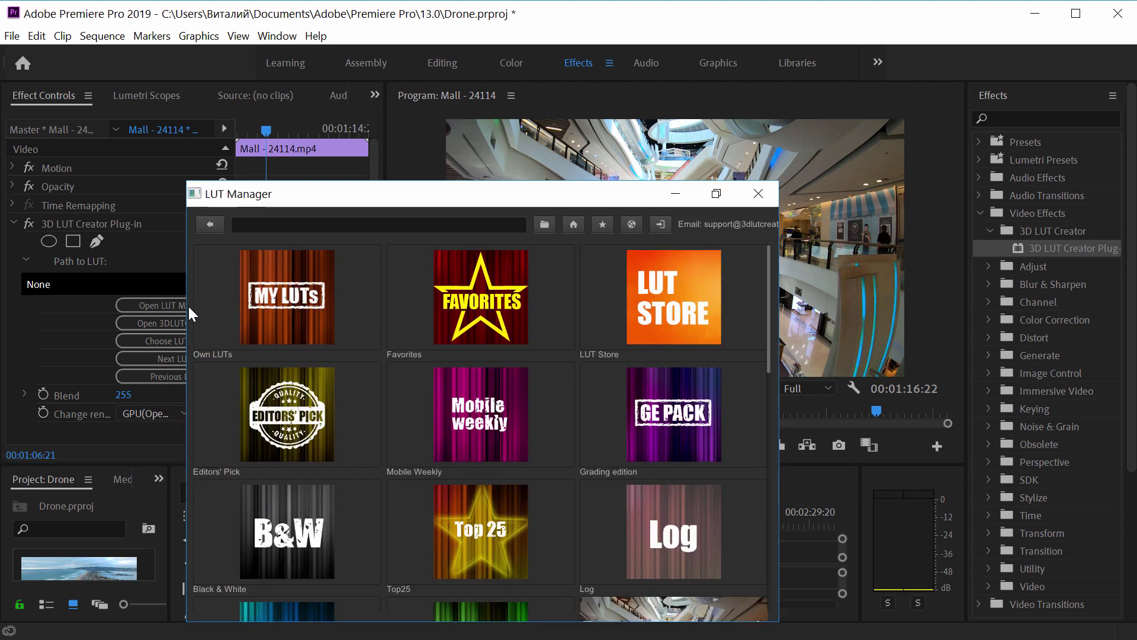
pyautogui.click(645, 294)
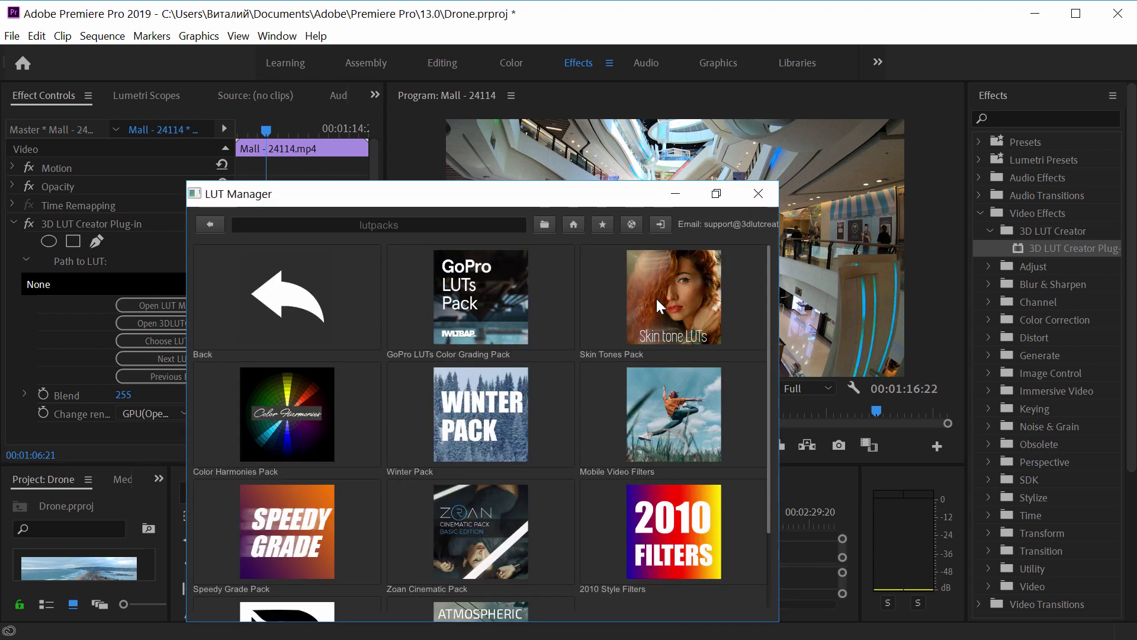
pyautogui.click(284, 519)
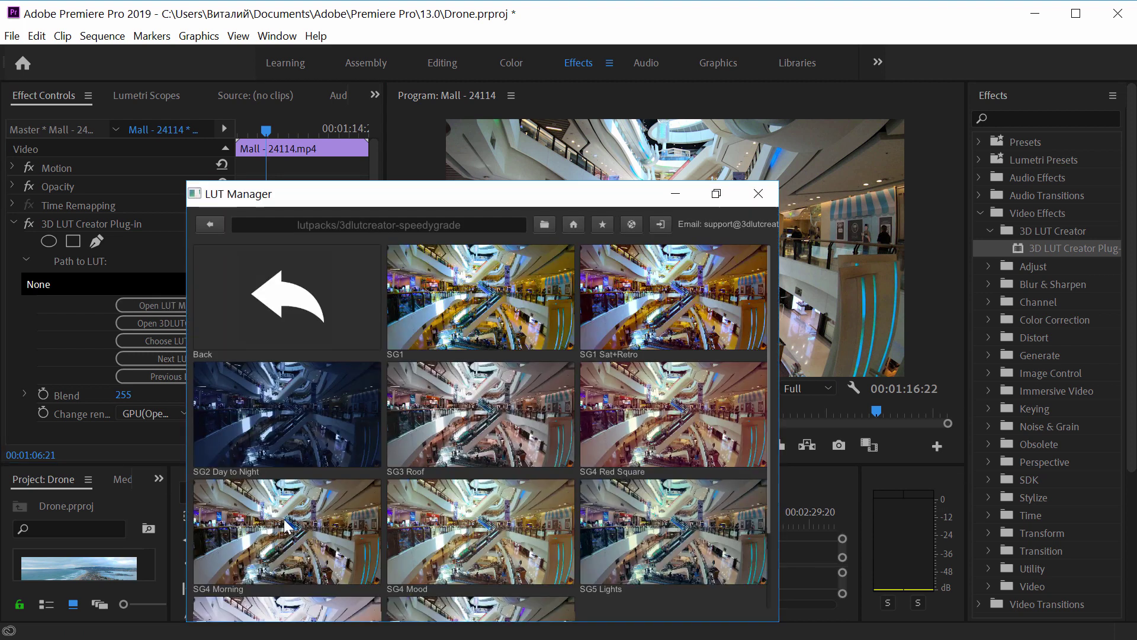
pyautogui.click(478, 427)
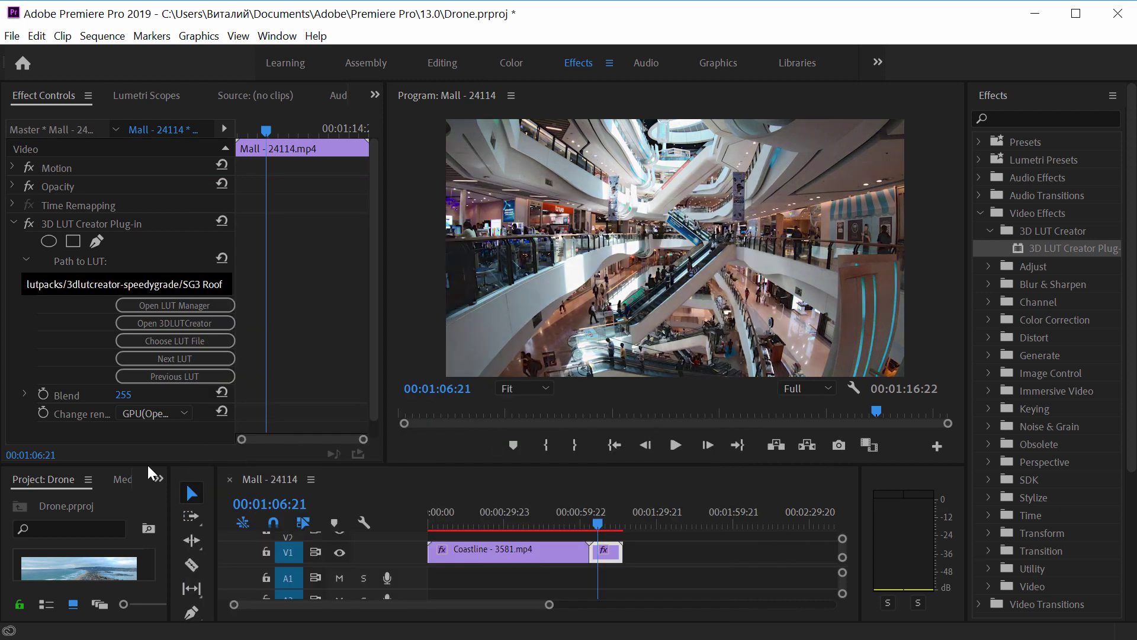
# - Compare weaker LUT blends on the Mall clip, leave Blend at 254, and play it back
pyautogui.moveTo(136, 401); pyautogui.dragTo(97, 402)
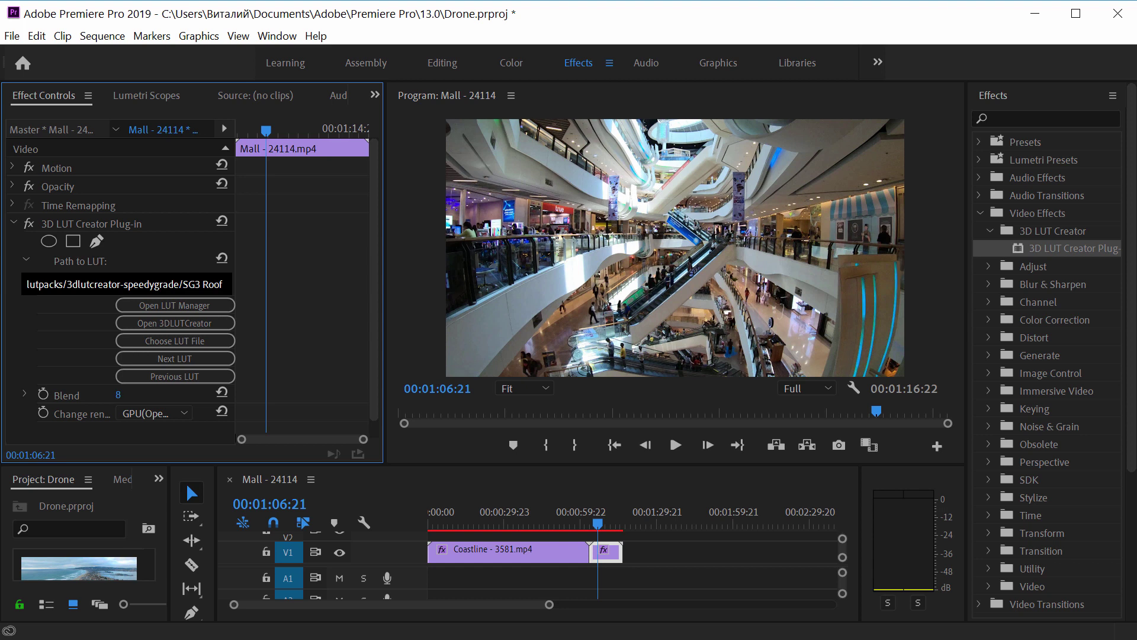
pyautogui.moveTo(121, 395); pyautogui.dragTo(503, 374)
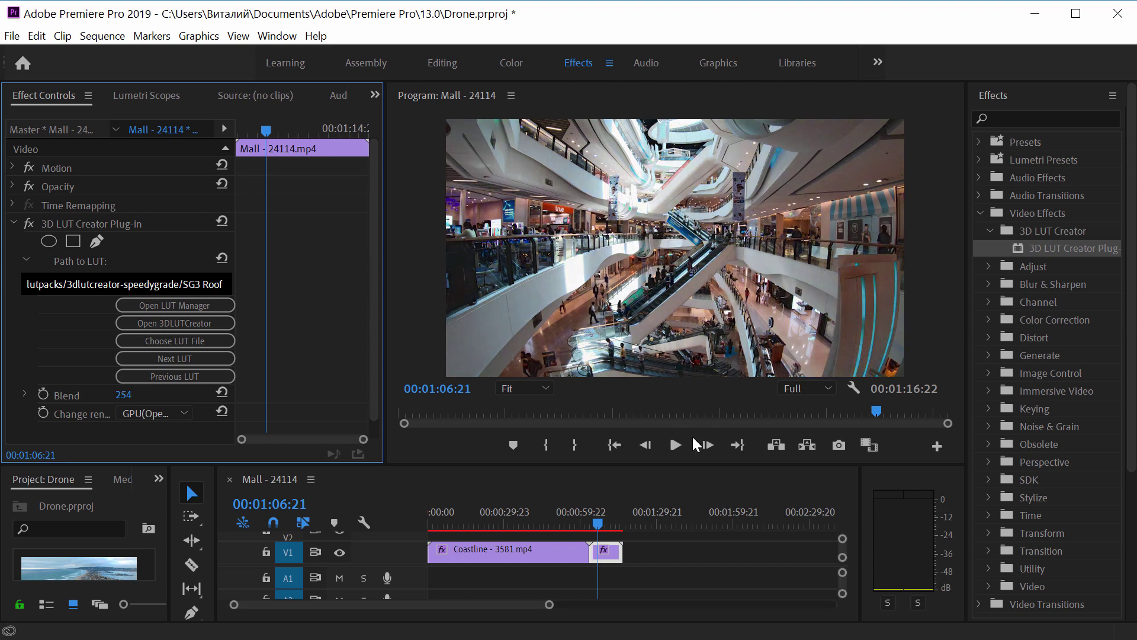
pyautogui.click(676, 447)
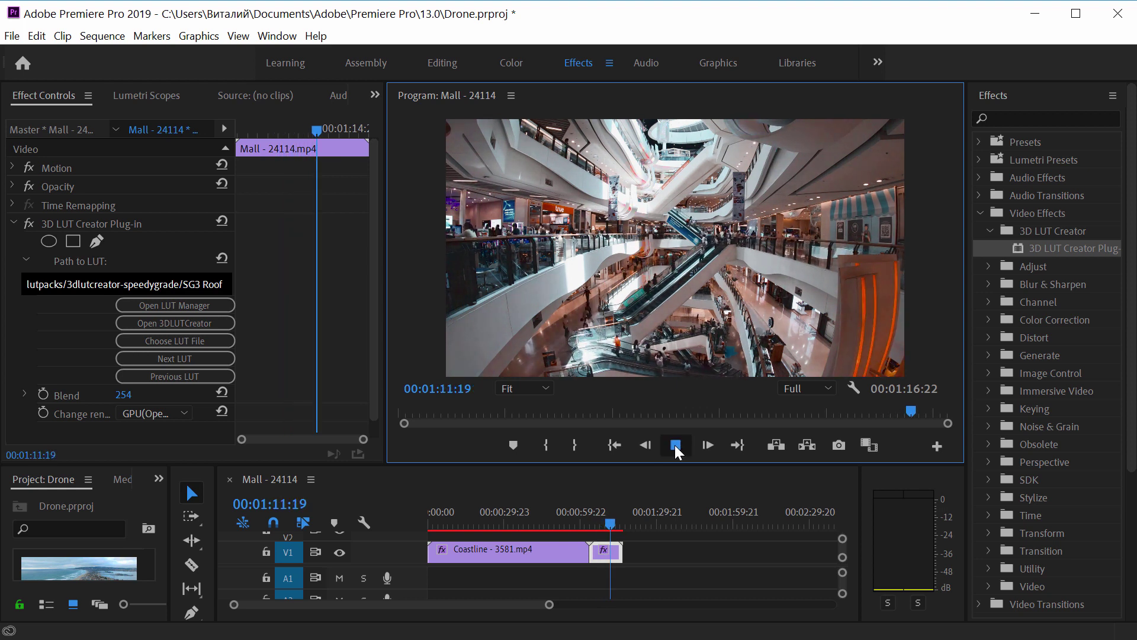
pyautogui.click(676, 447)
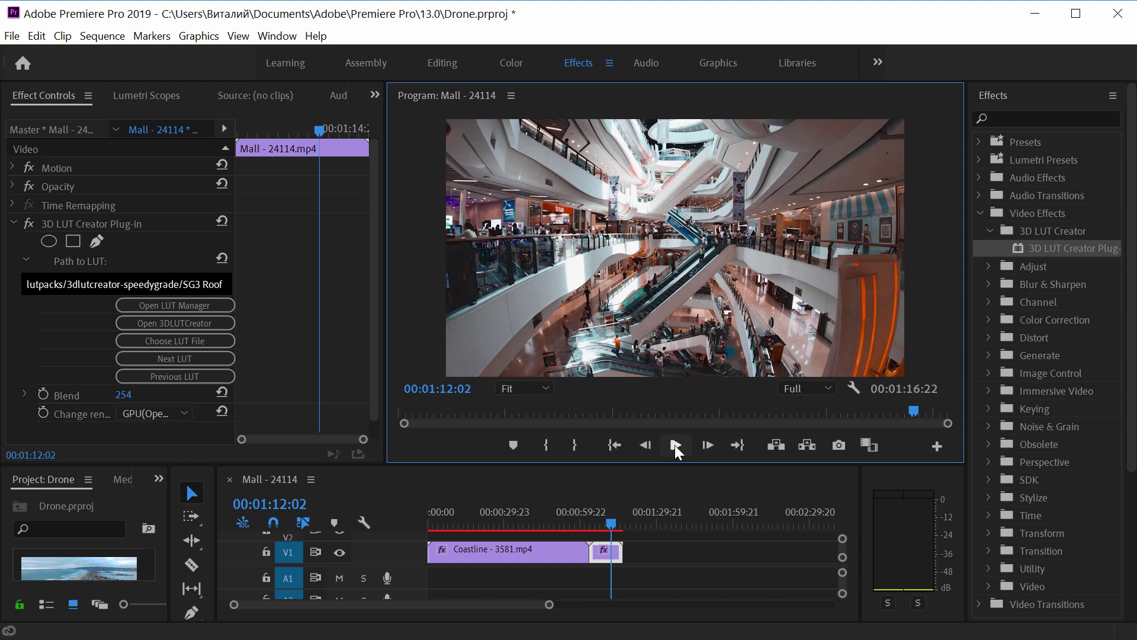
# - Select the Coastline clip and open its grade in 3D LUT Creator
pyautogui.click(451, 527)
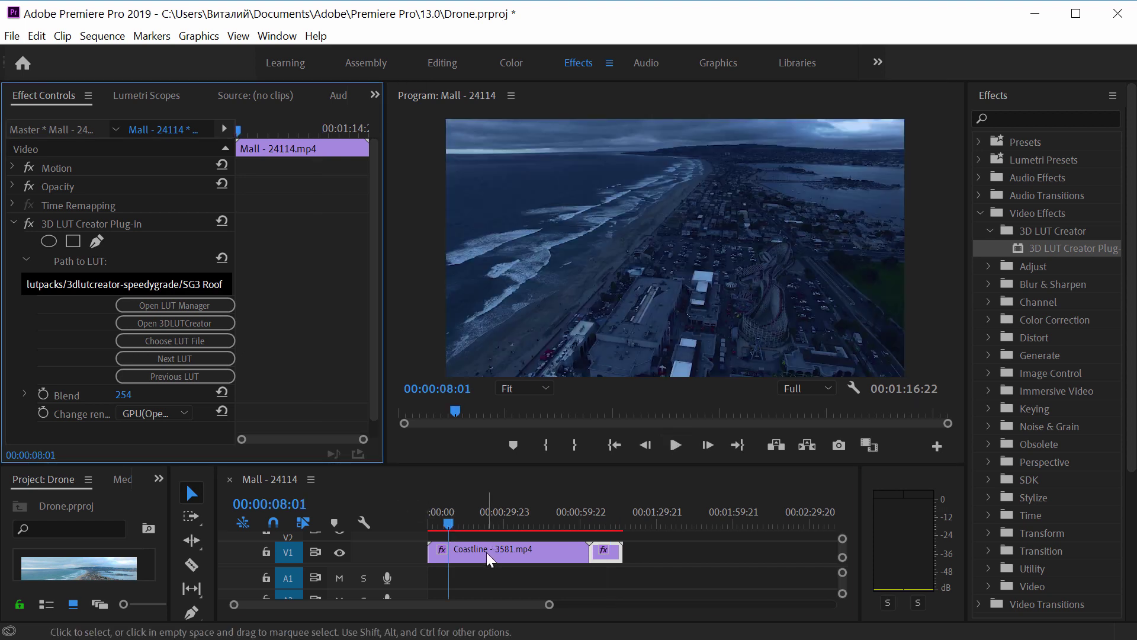
pyautogui.click(486, 553)
pyautogui.click(180, 323)
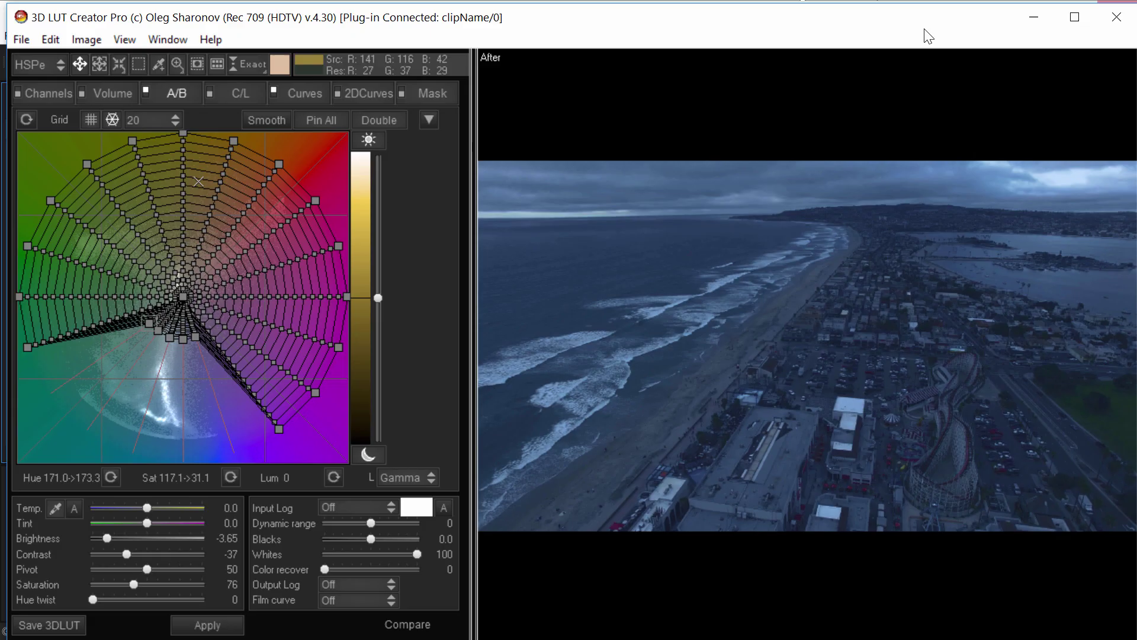
# - Set Color Management to discard image profiles for displaying
pyautogui.click(1033, 24)
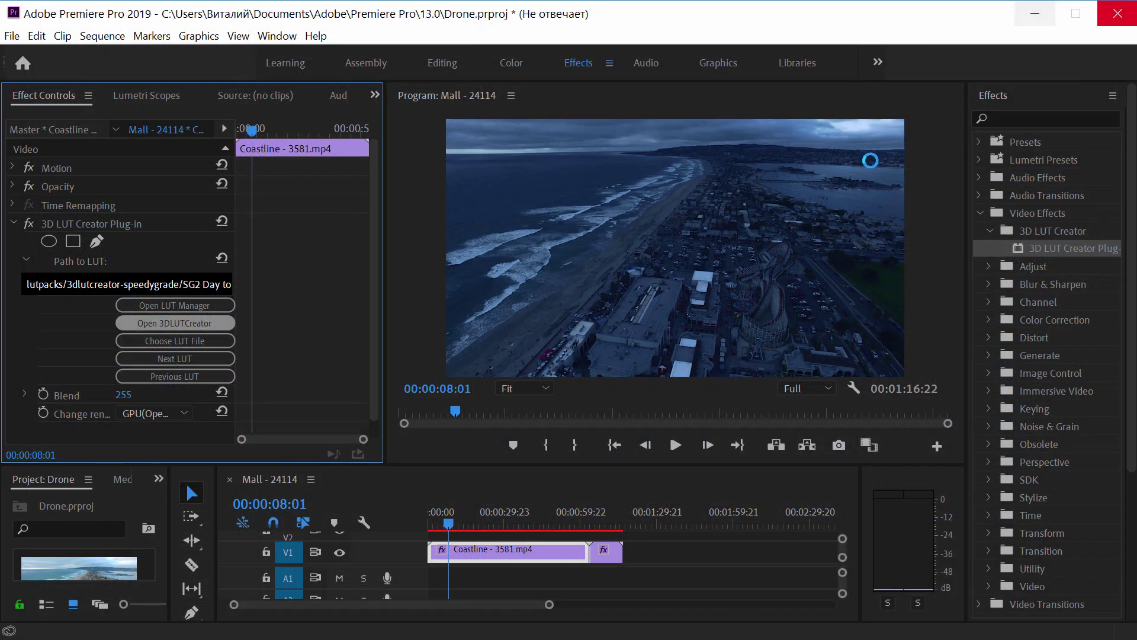
pyautogui.hotkey('alt', 'Tab')
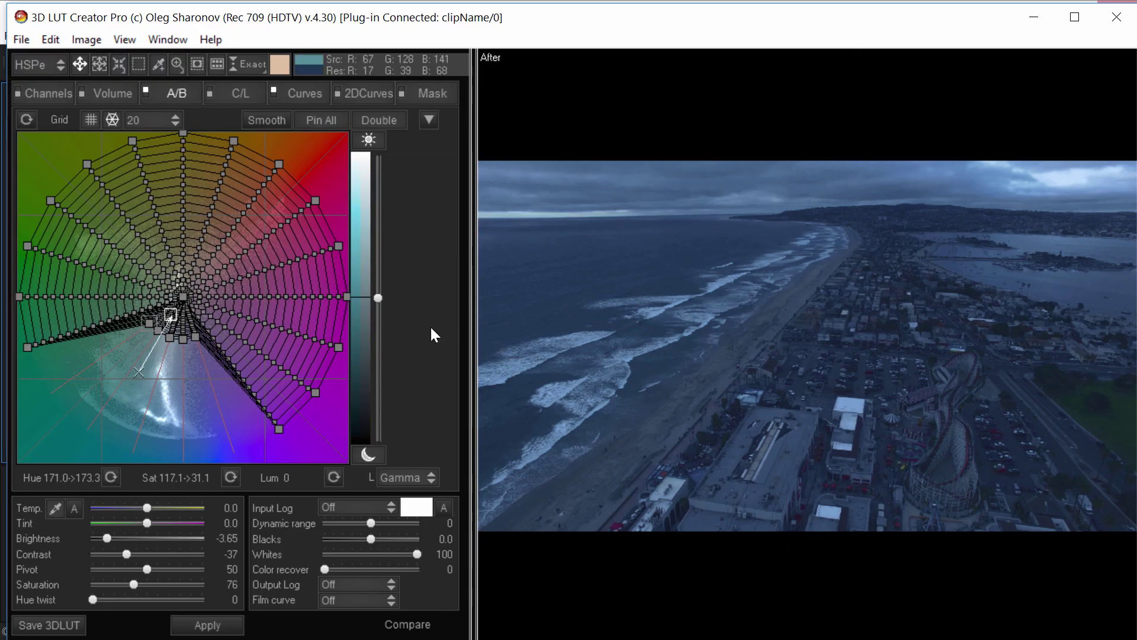
pyautogui.click(15, 30)
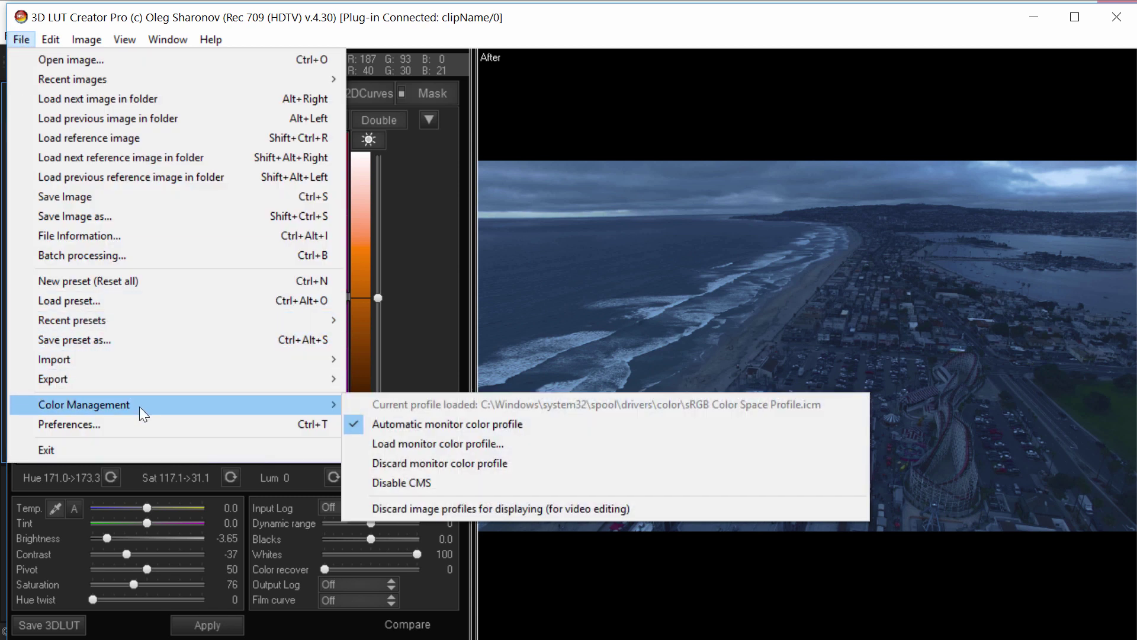
pyautogui.click(530, 507)
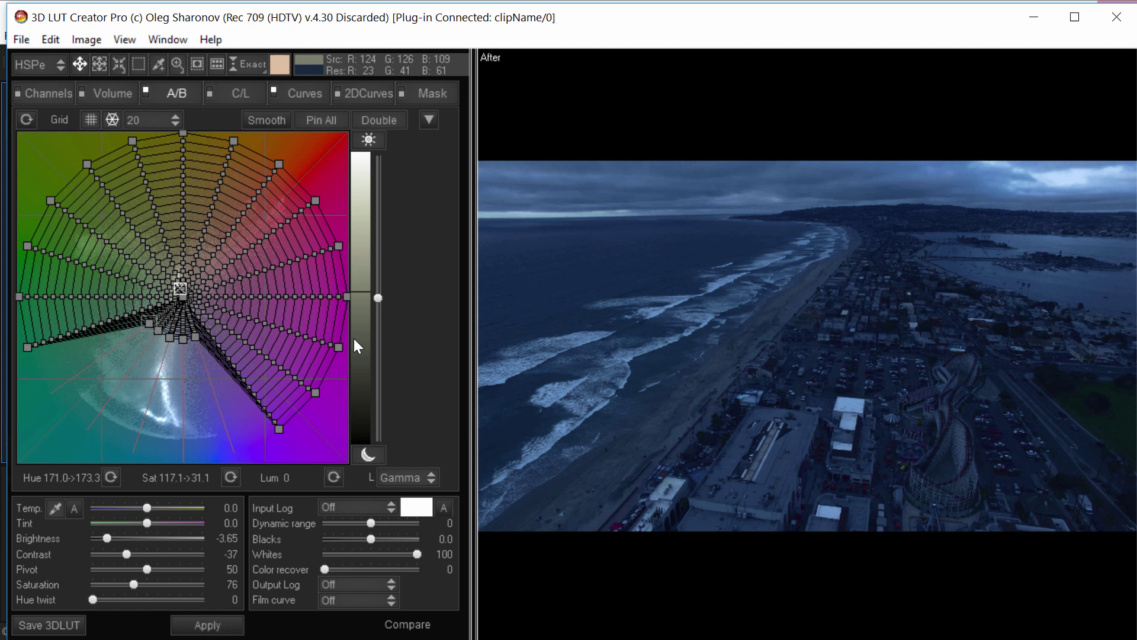
# - Lower the Curves blend toward 31% to soften the blue grade; it ends reading 41%
pyautogui.click(272, 93)
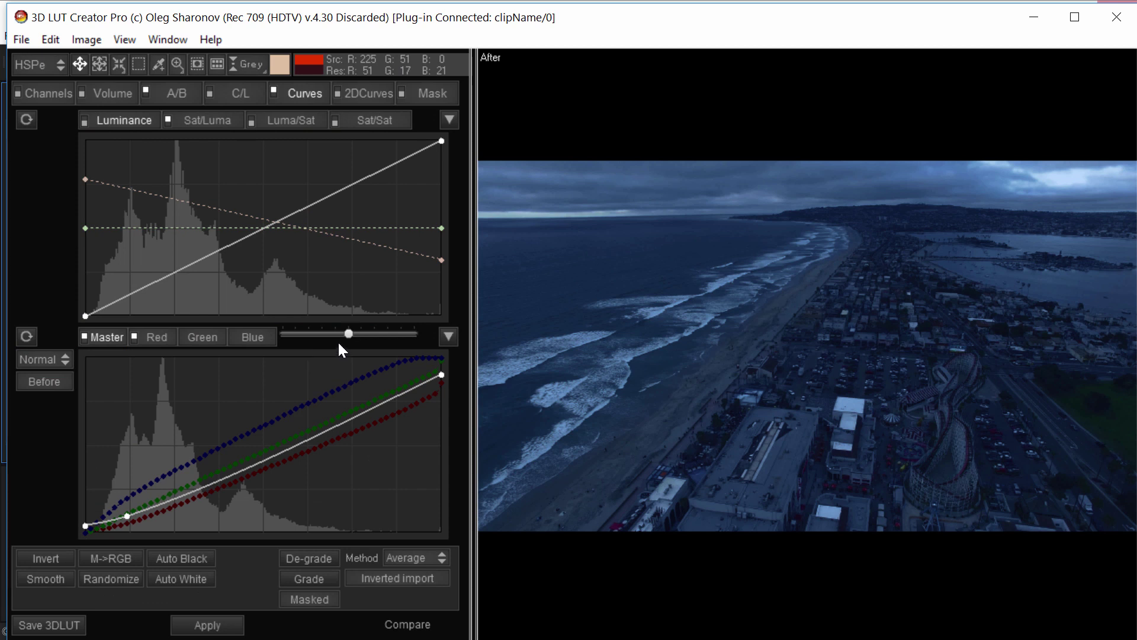
pyautogui.moveTo(349, 334); pyautogui.dragTo(305, 339)
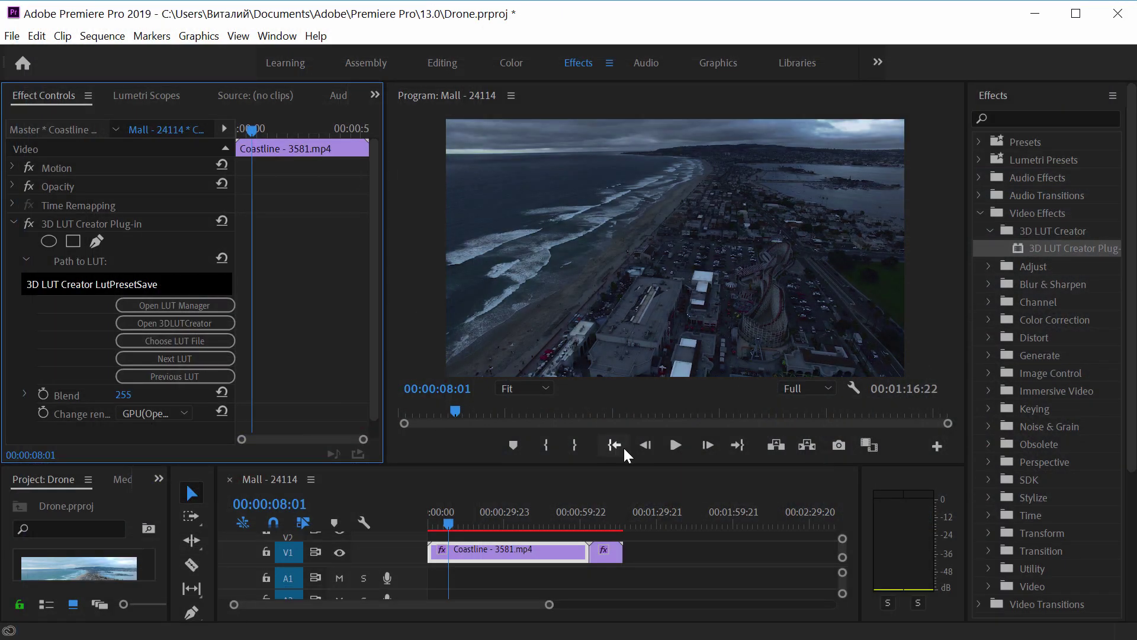
# - Play the Coastline clip with its refined night LUT, reaching 00:00:08:18
pyautogui.click(675, 444)
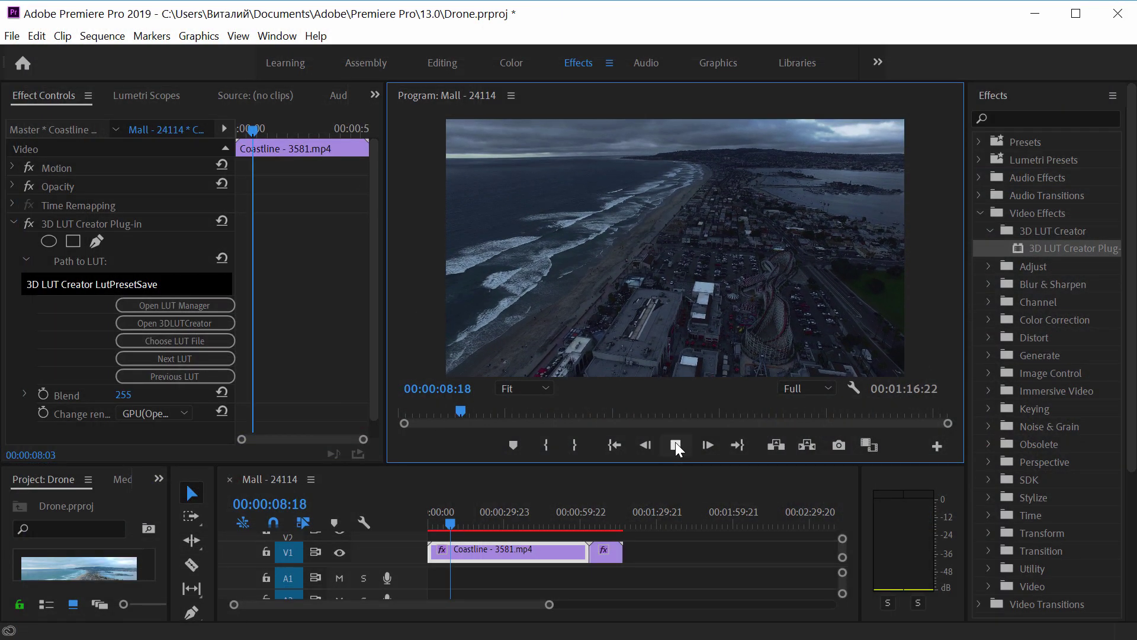